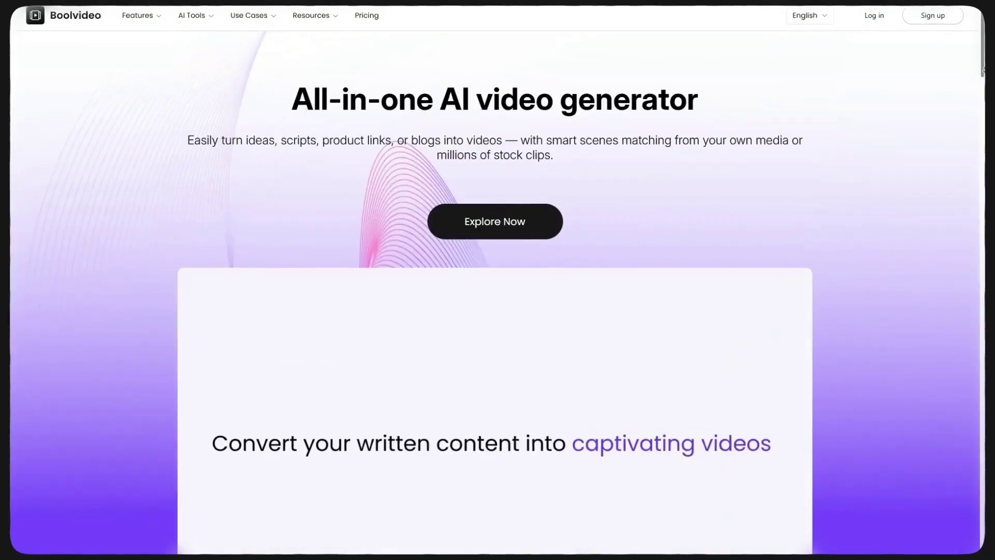
scroll(495, 280, down, 2)
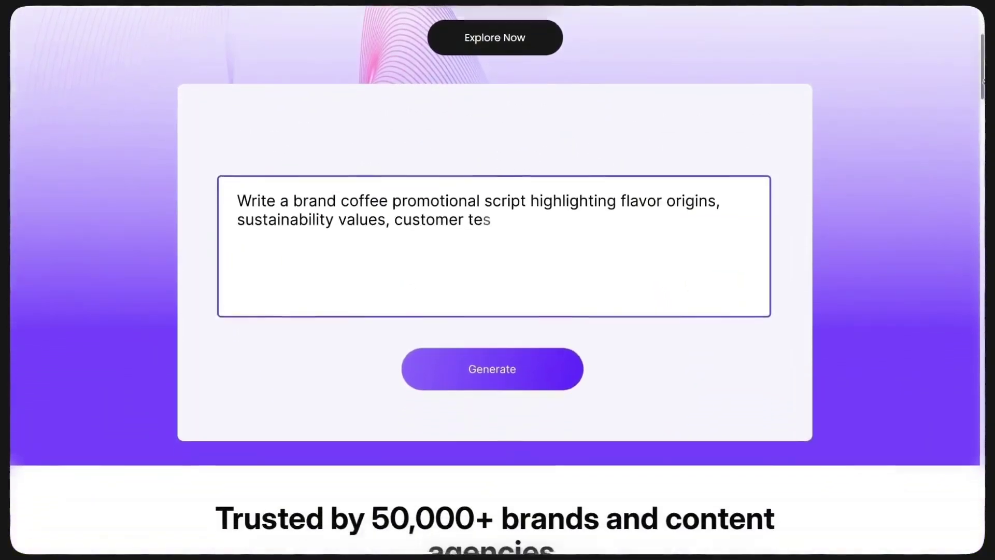
scroll(496, 280, down, 3)
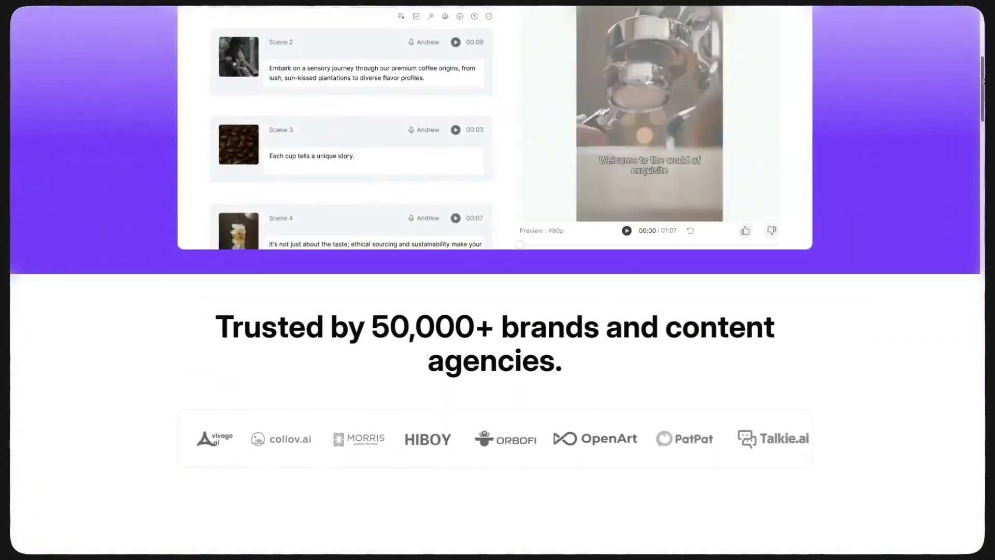
scroll(495, 280, down, 4)
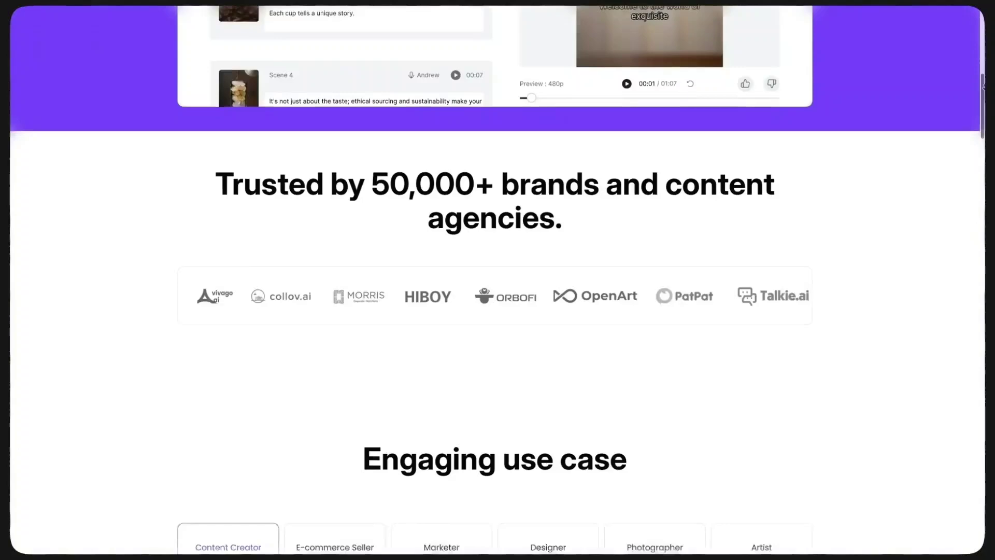
scroll(495, 280, down, 6)
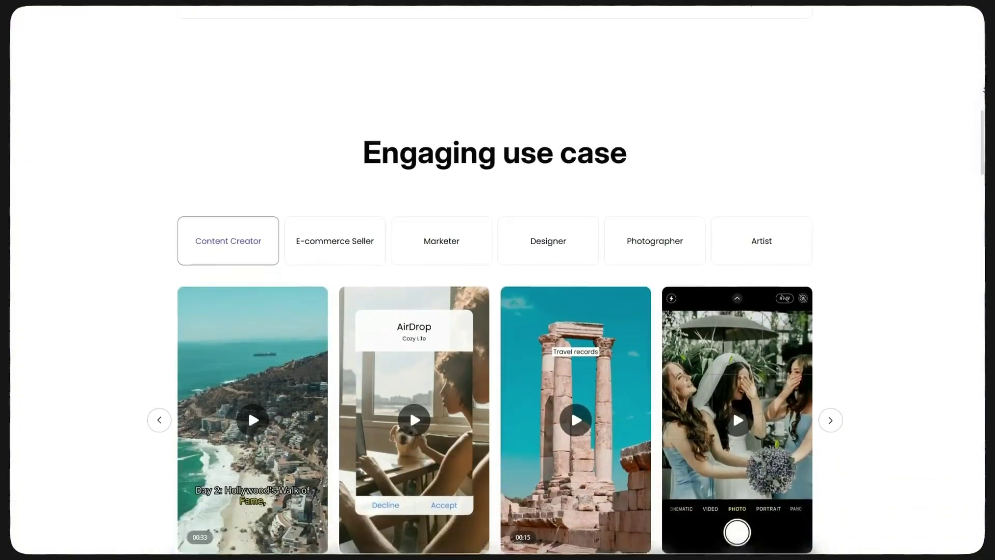
scroll(495, 280, down, 3)
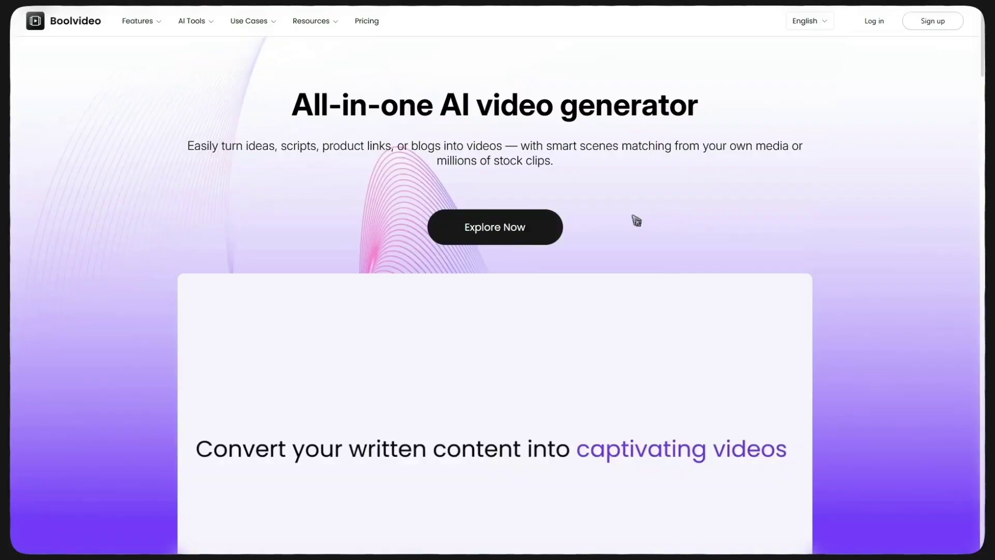
Open the Boolvideo app, sign in, and start a new Script to Video project
click(493, 227)
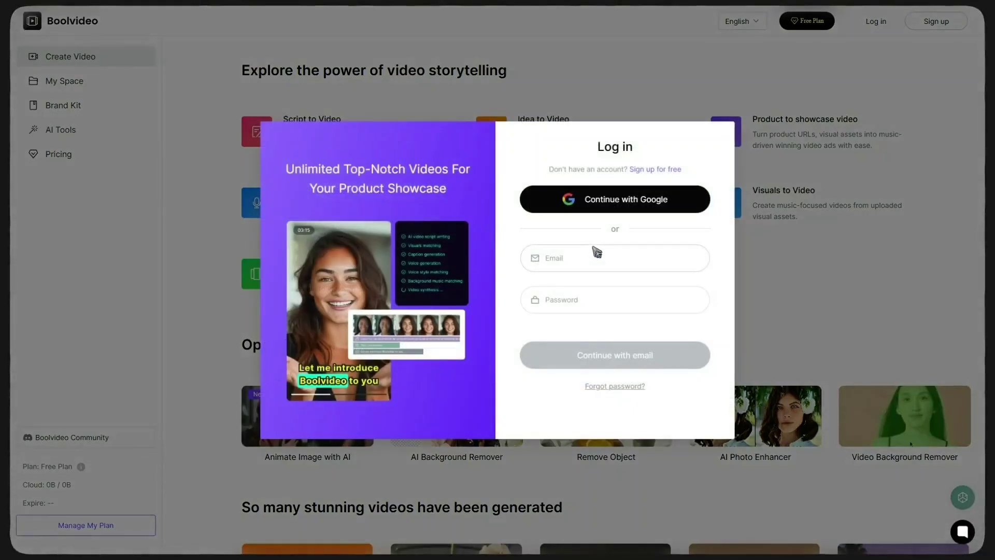
click(607, 205)
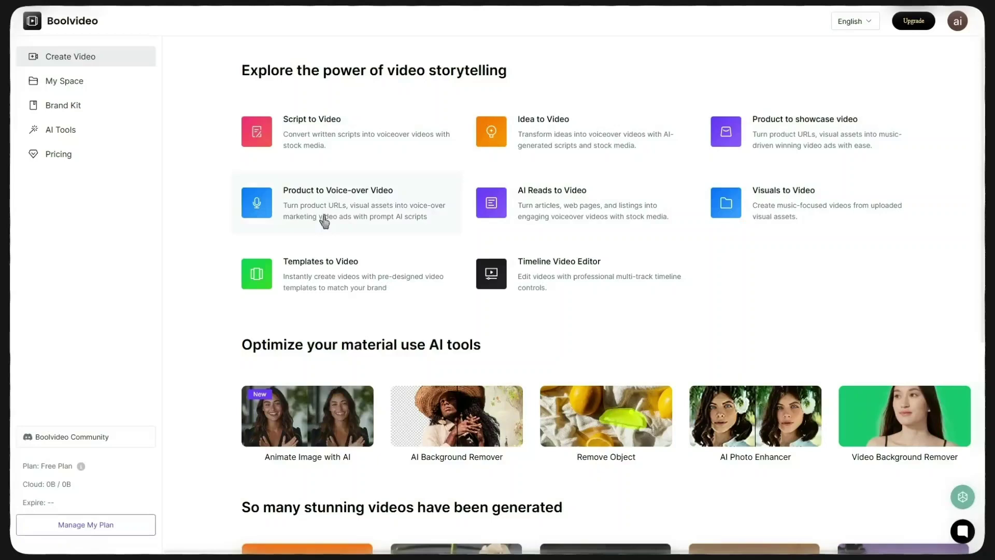
click(374, 134)
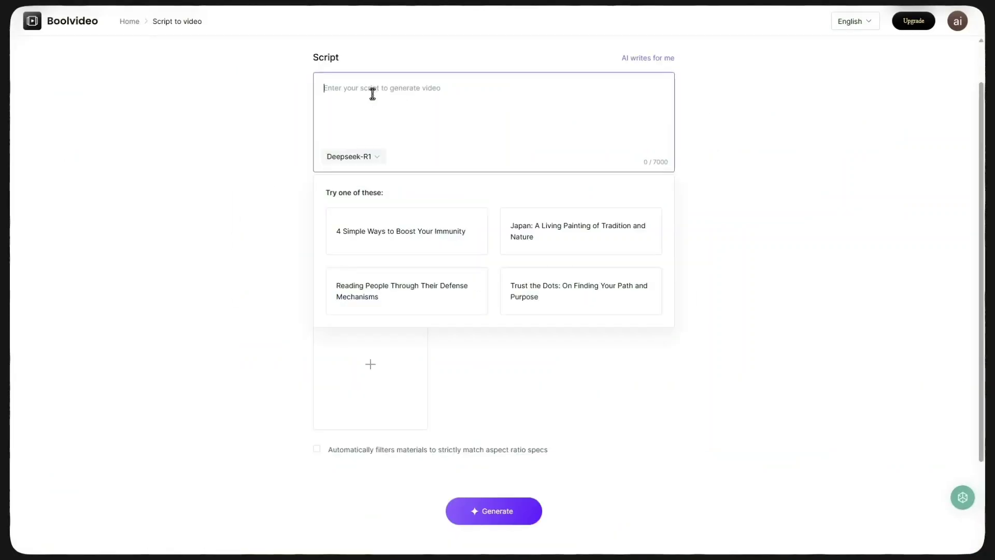
Paste the 324-character Boolvideo product script and keep the ratio at 9:16 Portrait
key(ctrl+v)
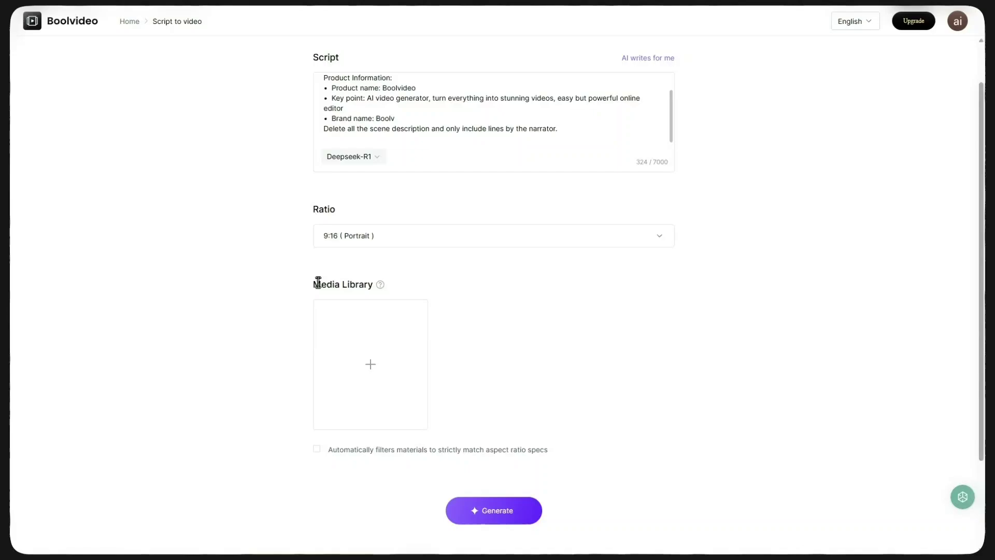
click(384, 359)
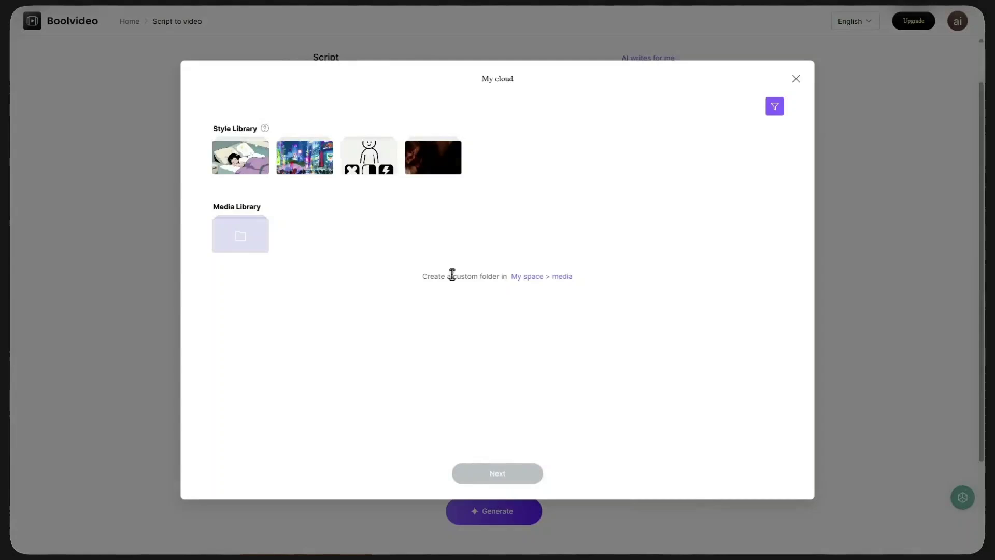
key(Escape)
click(502, 242)
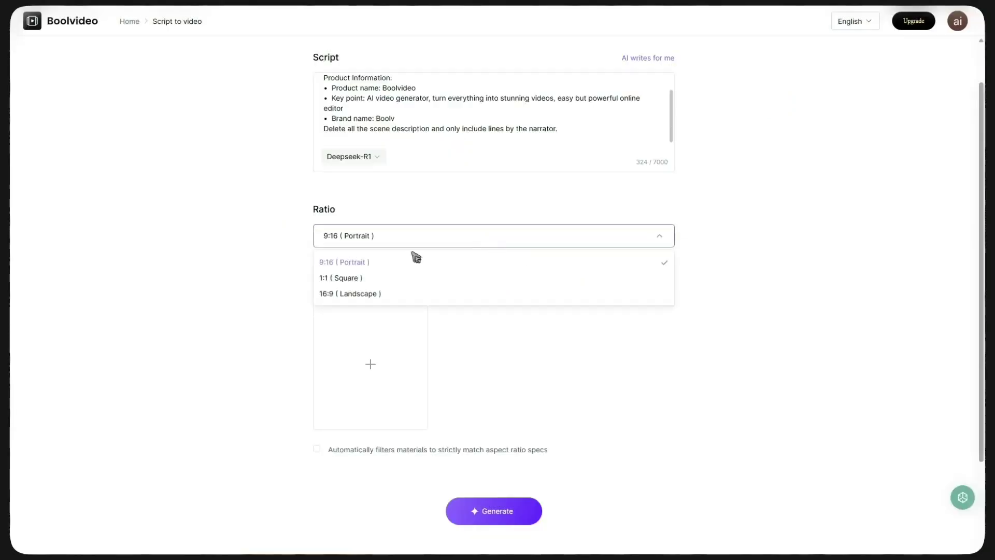
click(371, 263)
click(396, 241)
click(396, 241)
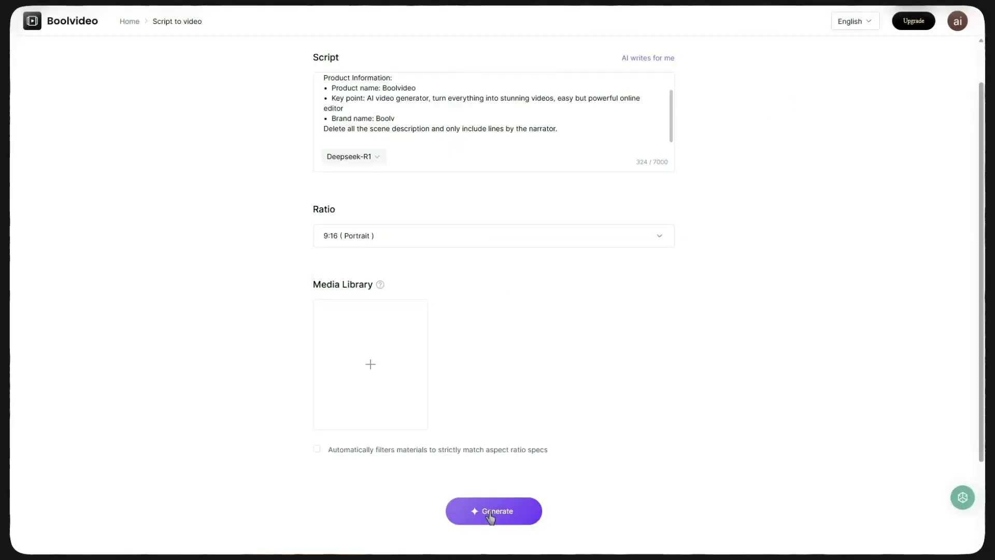
Generate the four-scene 24-second portrait video, play the preview, and bring up Scene 1's replacement footage
click(490, 511)
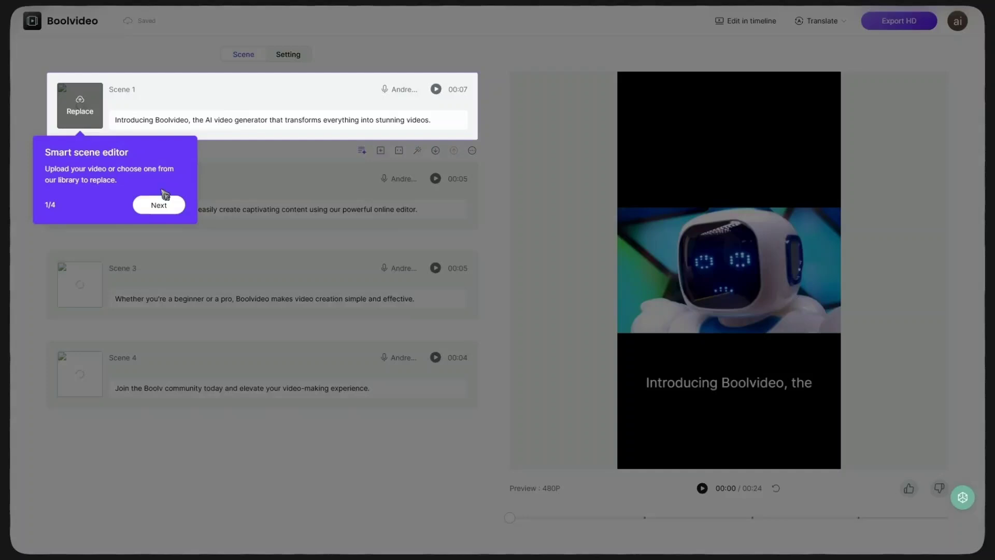
click(676, 457)
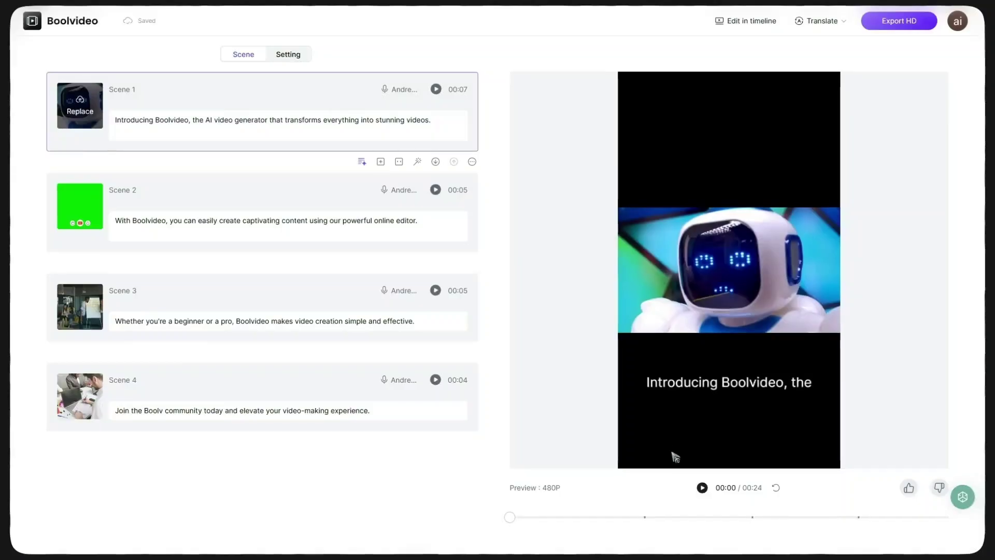
click(703, 488)
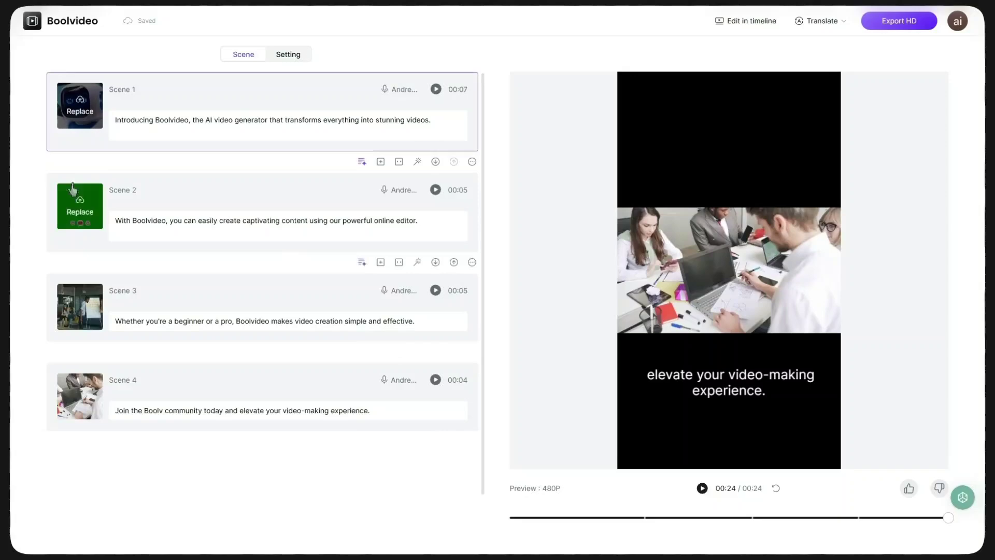
click(88, 112)
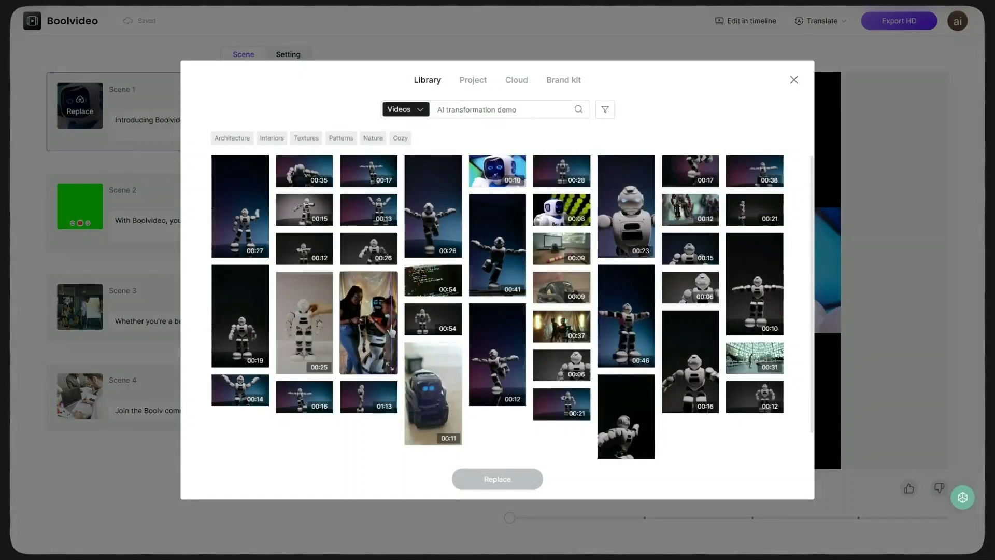
Replace Scene 1's footage with the 12-second white robot clip trimmed to 7.4 s
click(562, 249)
click(304, 248)
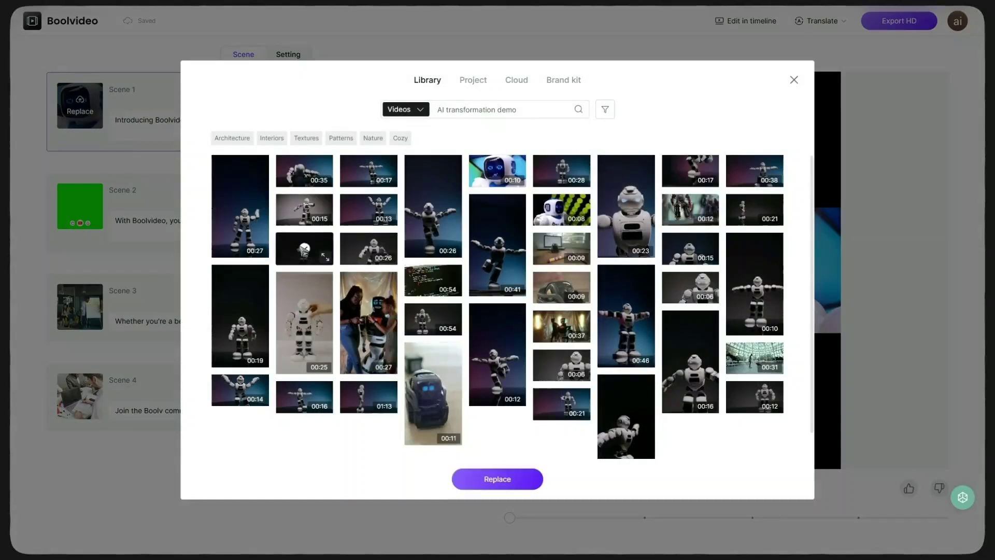
click(502, 479)
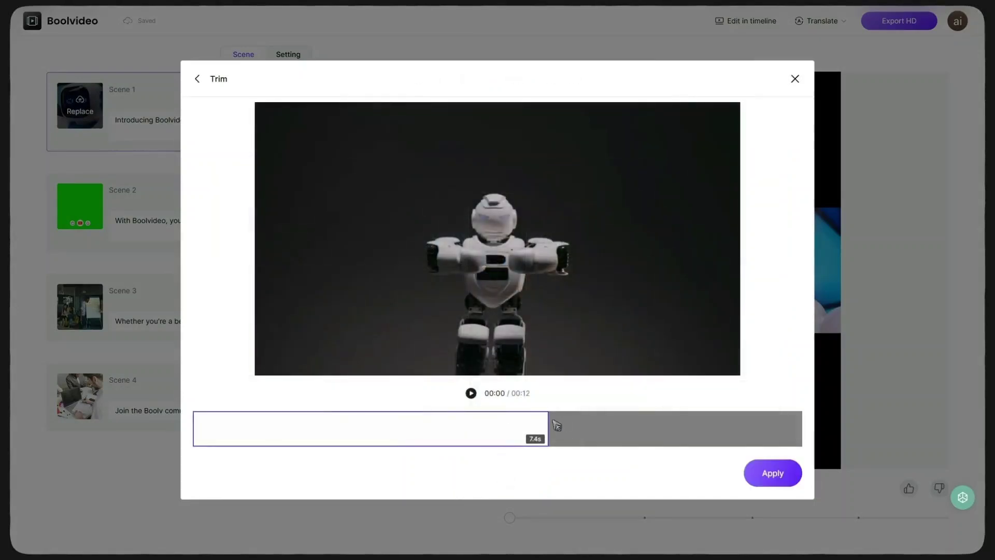
click(757, 469)
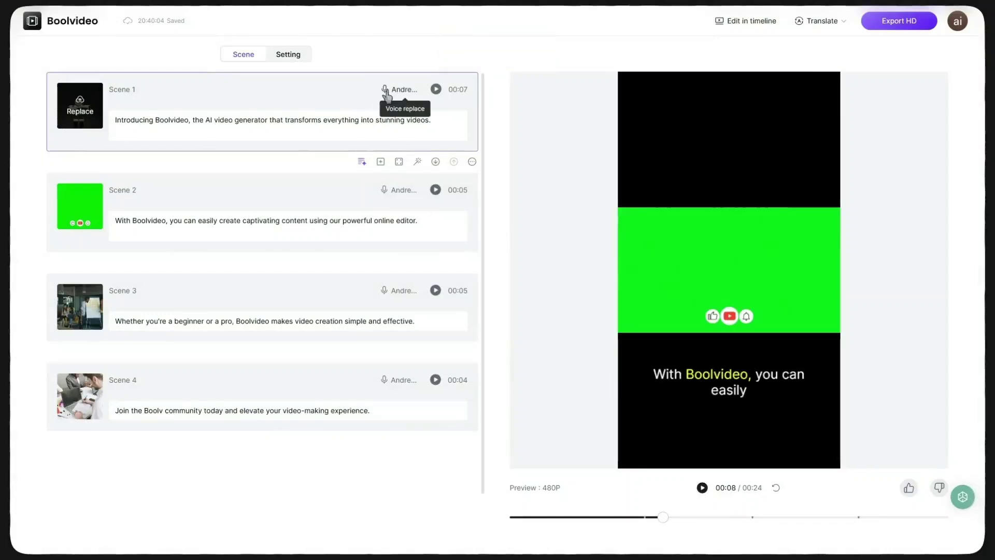
click(387, 92)
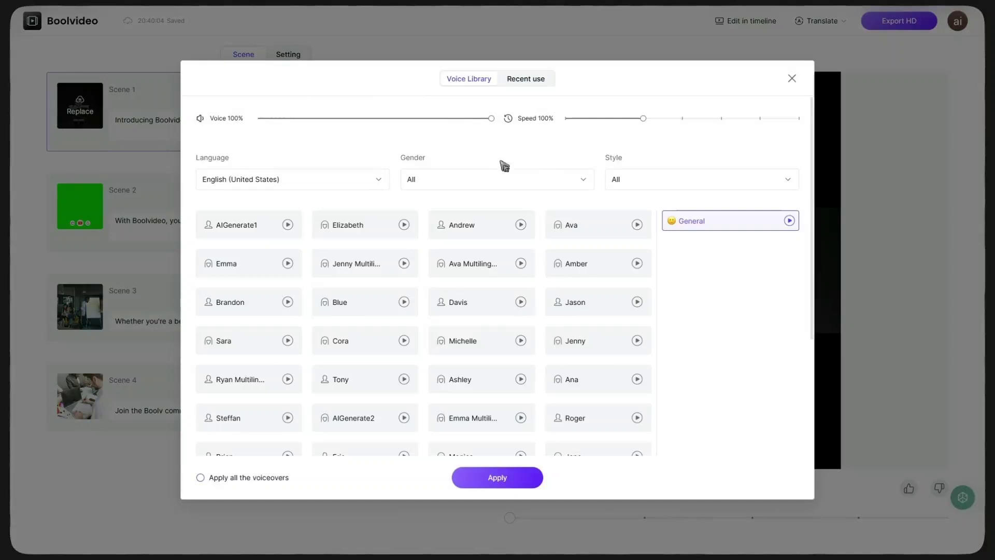
Filter voices to Female and Excited, then apply Sara as Scene 1's narration voice
click(480, 182)
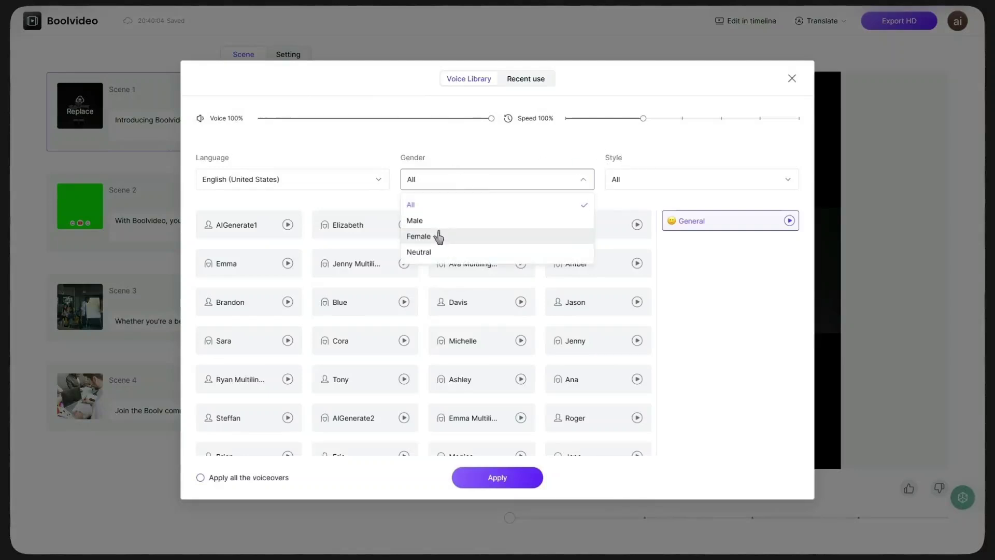
click(440, 235)
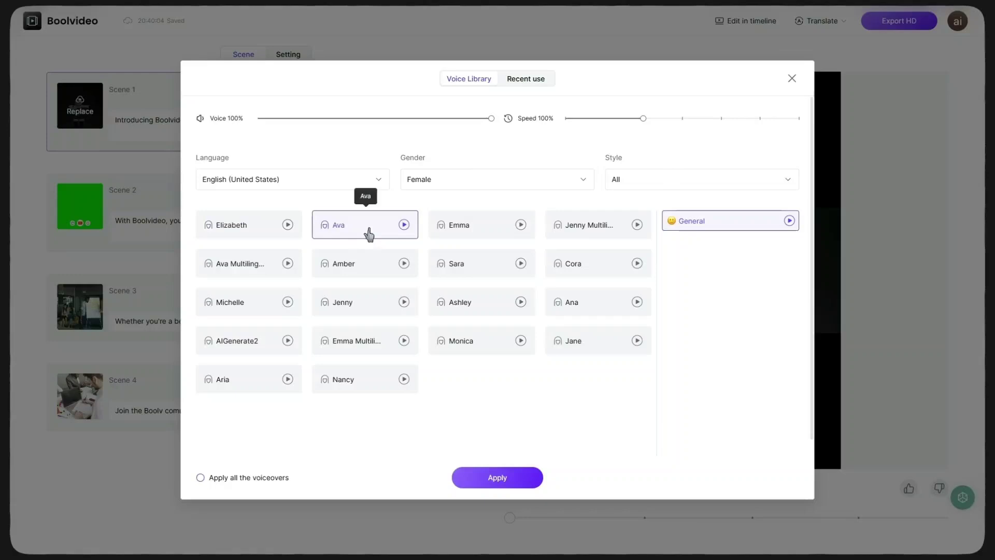
click(655, 182)
click(635, 283)
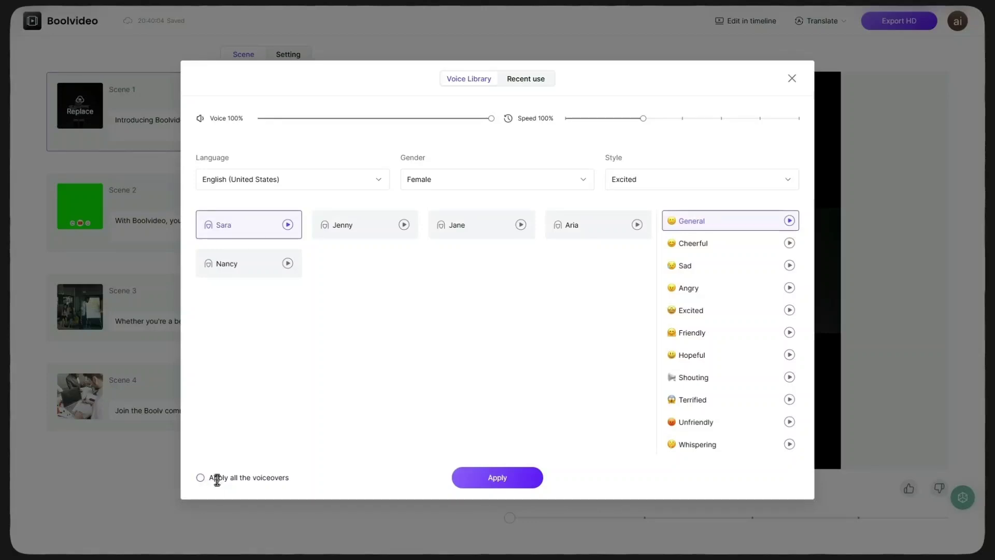
click(517, 484)
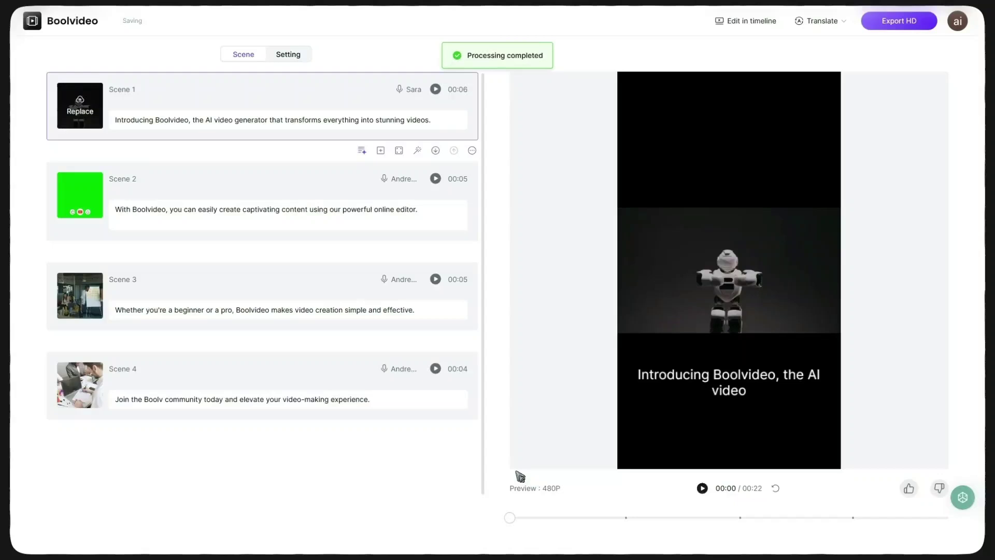
click(430, 208)
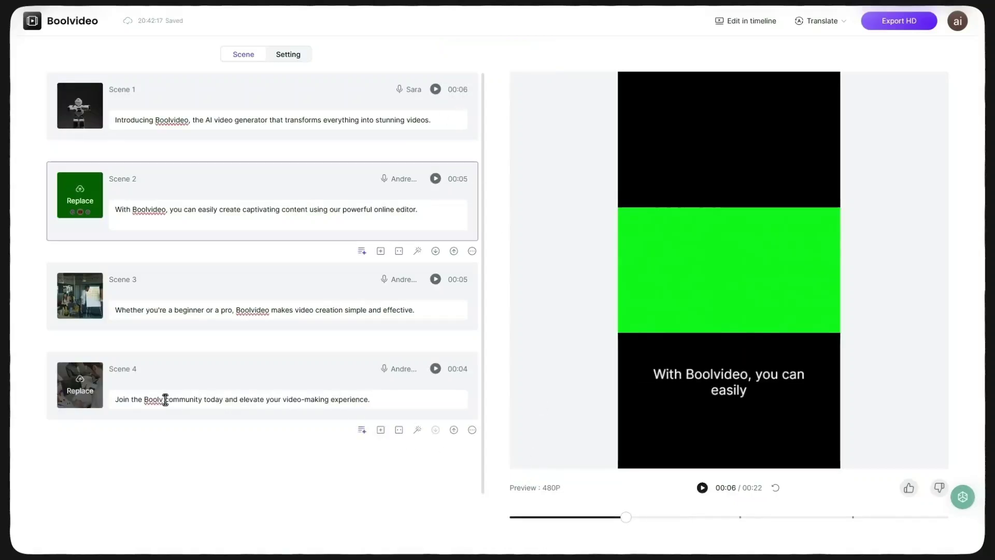
Replace Scene 4's narration with 'Subscribe to AI Border', shortening it to 2 seconds
drag(370, 399, 344, 402)
text(Subscribe to AI Border)
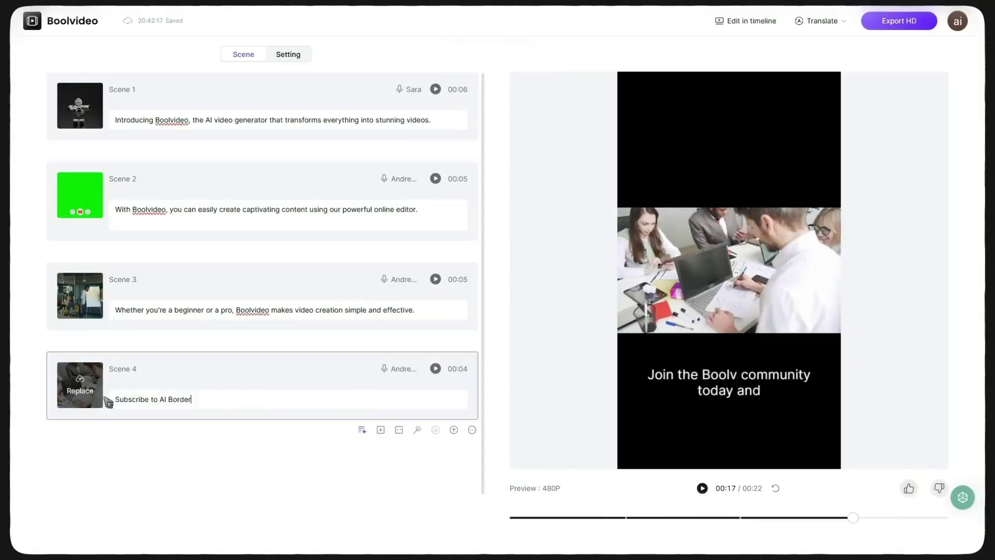
mouse_move(357, 147)
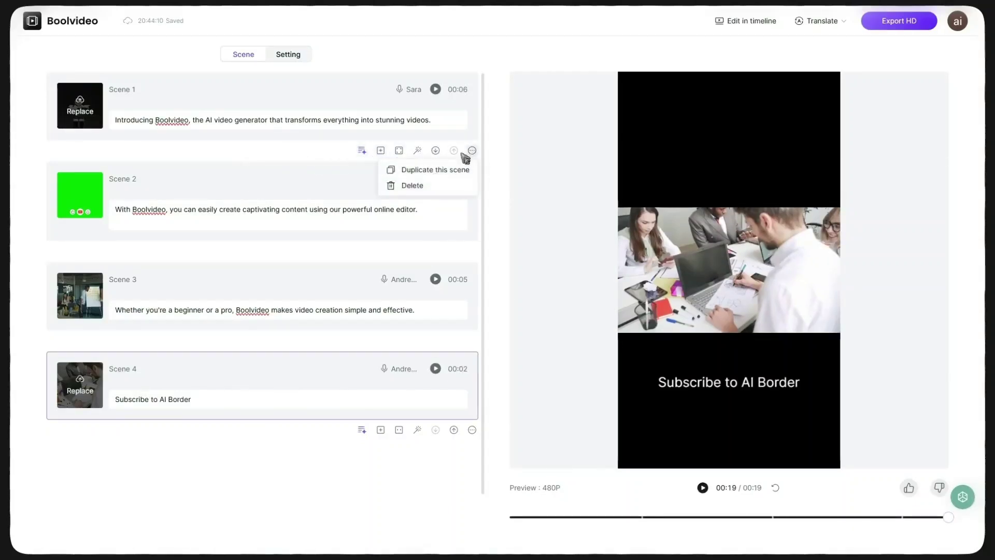
click(361, 154)
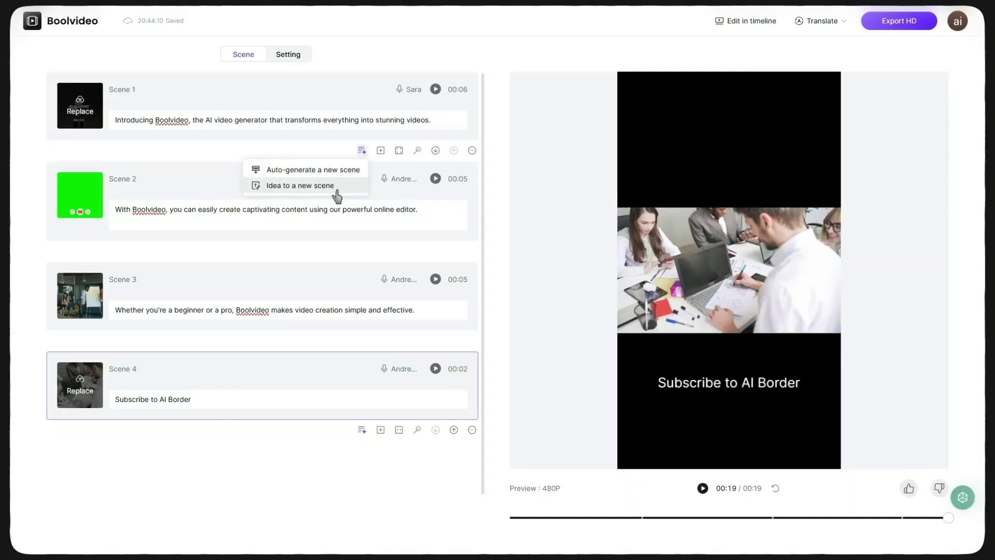
Insert a blank Scene 2 after Scene 1, making the video five scenes and 21 seconds
click(381, 152)
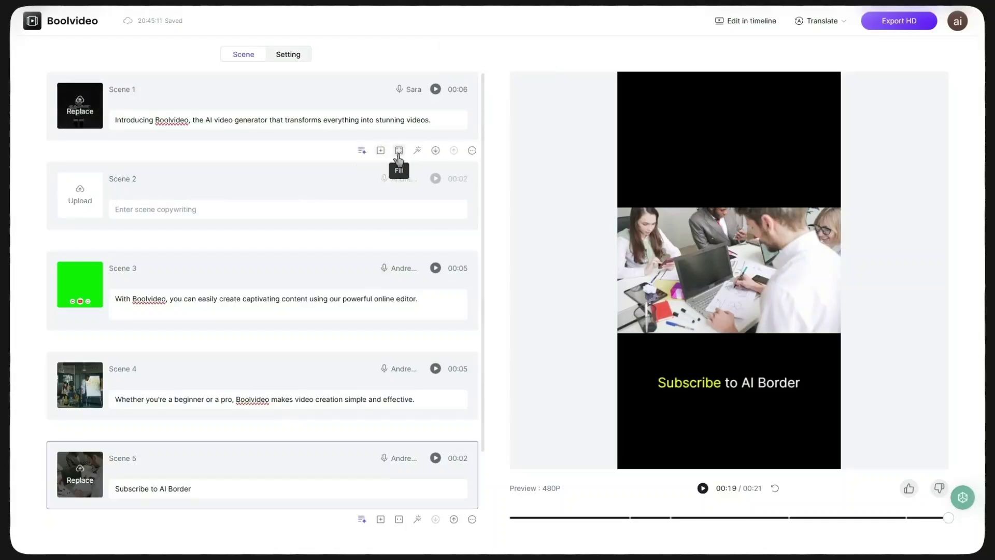
click(399, 151)
click(417, 153)
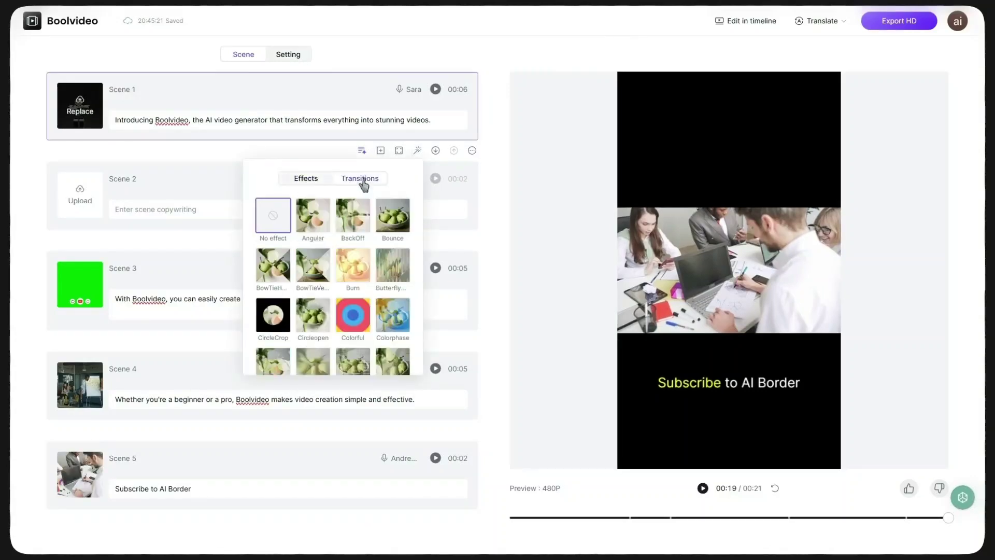
scroll(352, 239, down, 2)
scroll(352, 240, down, 1)
click(455, 152)
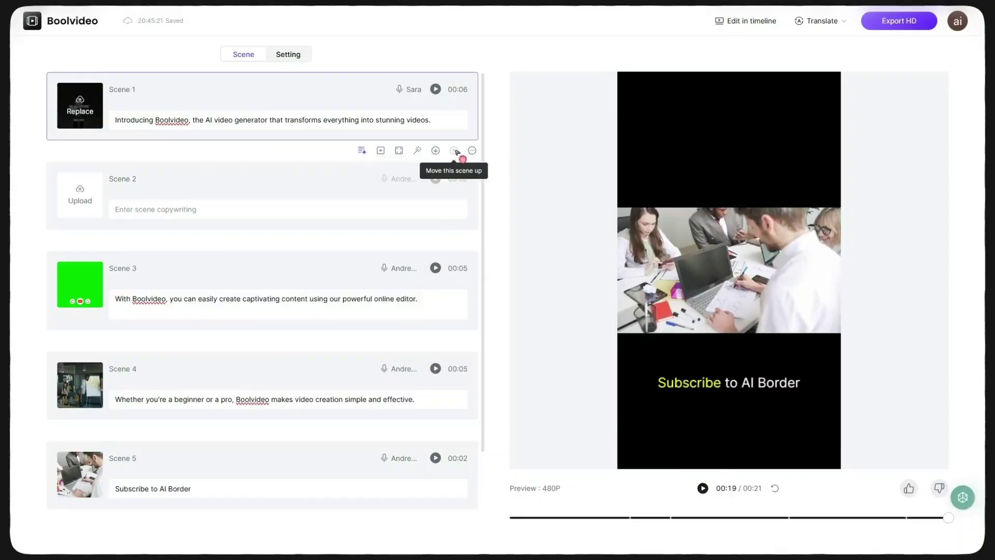
click(472, 151)
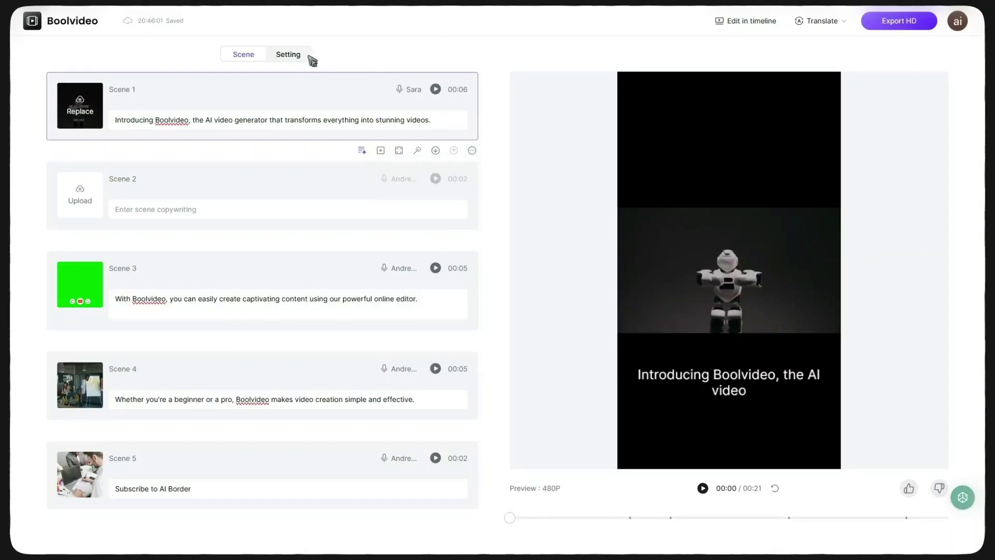
Raise the background music volume and set the caption animation to Typewriter
click(289, 55)
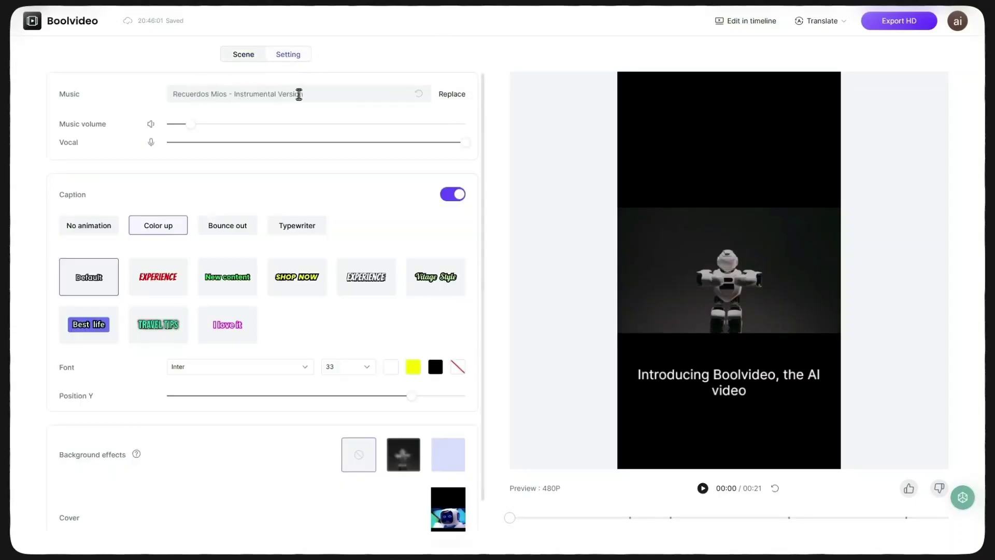
drag(188, 123, 219, 127)
click(224, 229)
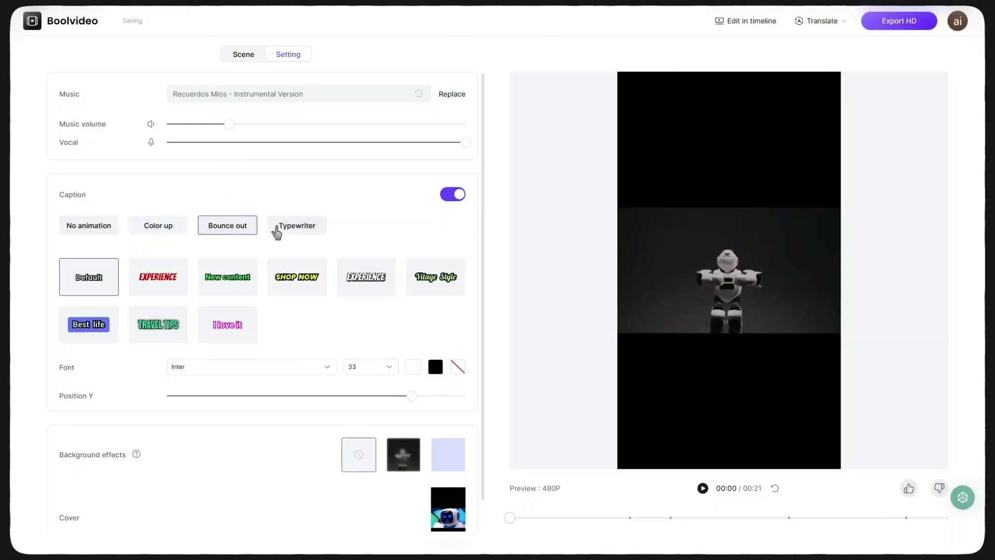
Style captions with the pink 'I love it' preset in Roboto 48, positioned higher
click(227, 324)
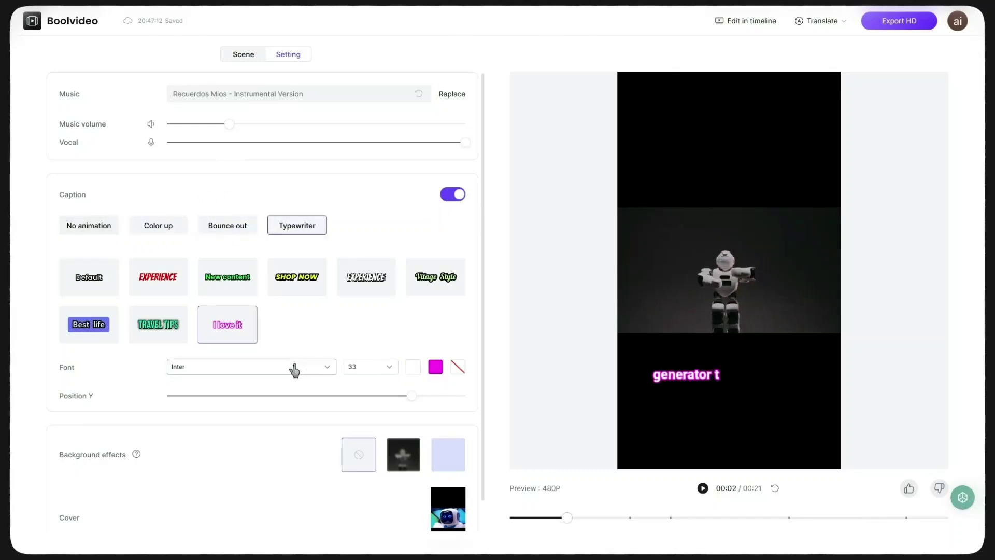
click(288, 366)
scroll(223, 260, down, 3)
click(103, 283)
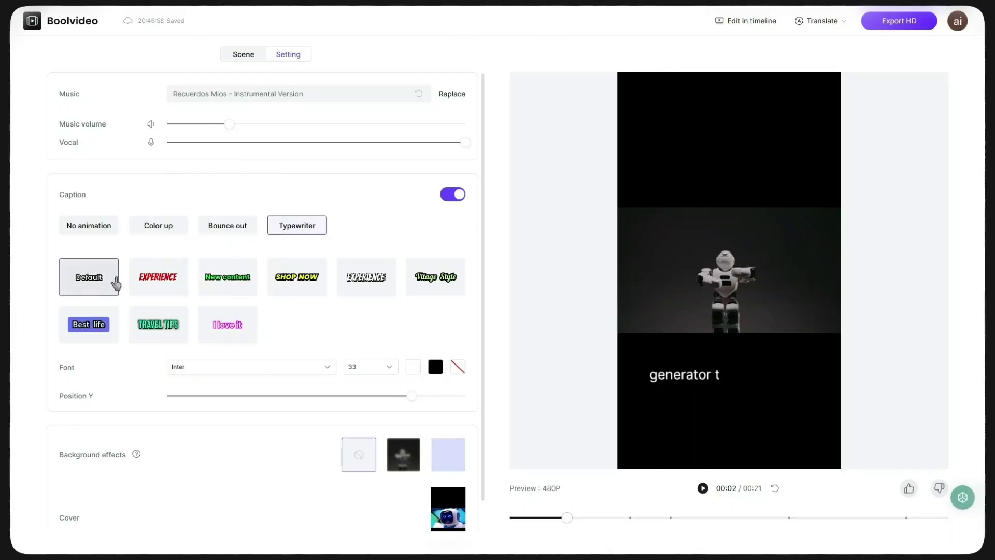
click(227, 324)
click(371, 366)
click(436, 367)
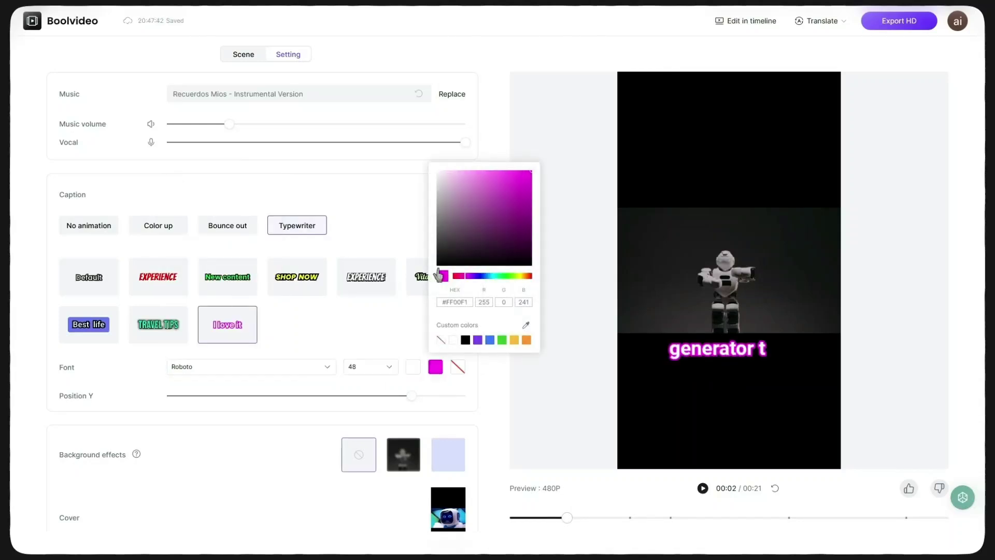
mouse_move(410, 395)
mouse_down()
mouse_move(193, 382)
mouse_move(394, 394)
mouse_up()
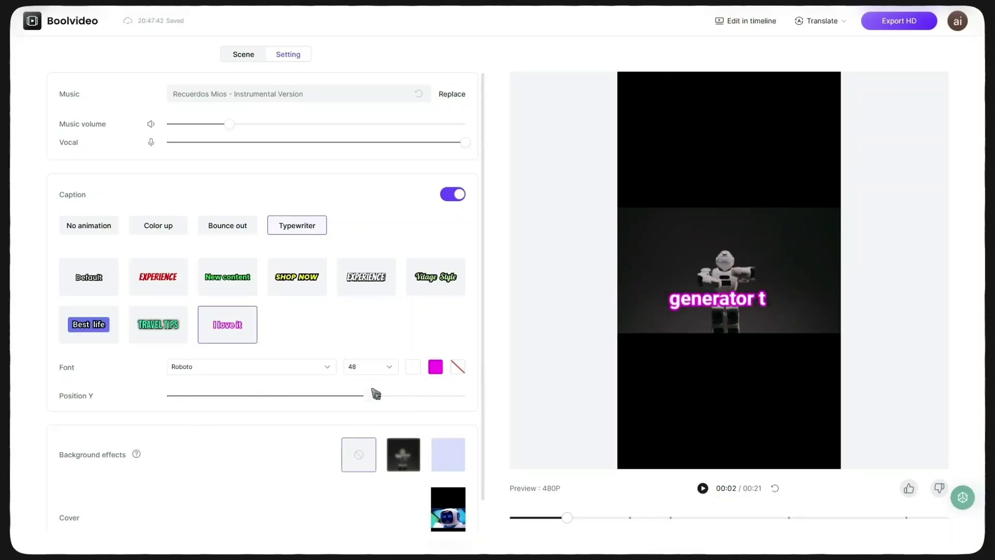
Fill the video's background bars with solid black
scroll(363, 420, down, 1)
click(407, 426)
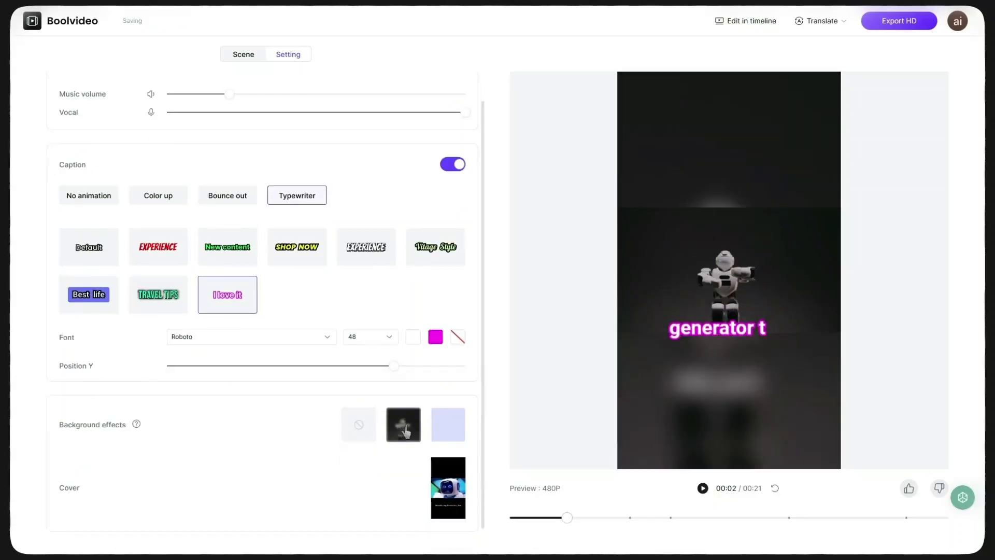
click(445, 430)
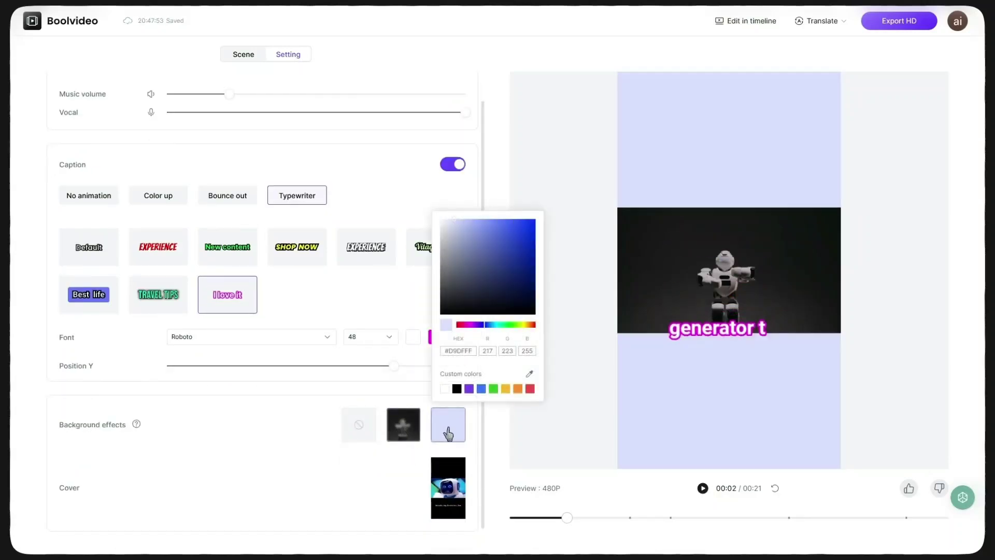
click(457, 388)
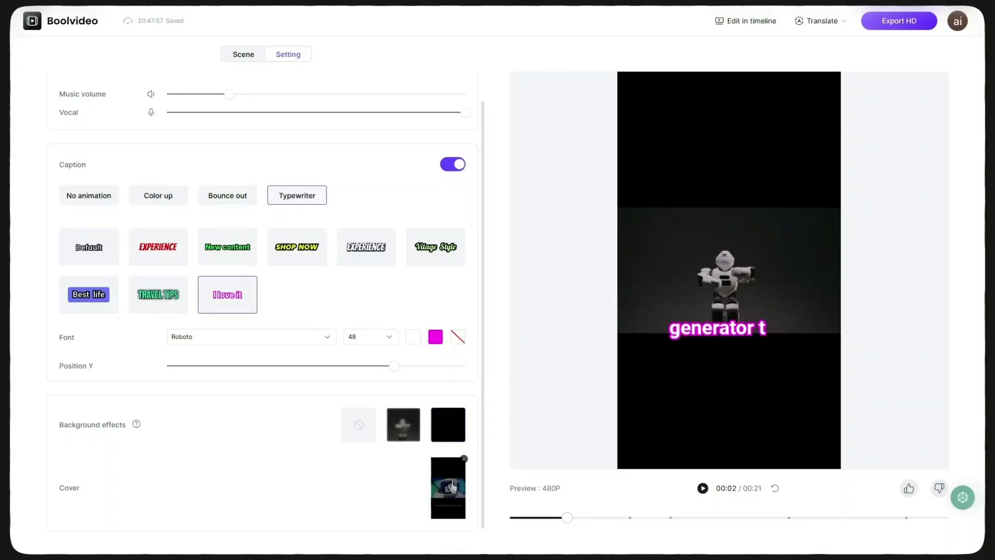
Set a dark blue library photo as the video's cover
click(447, 488)
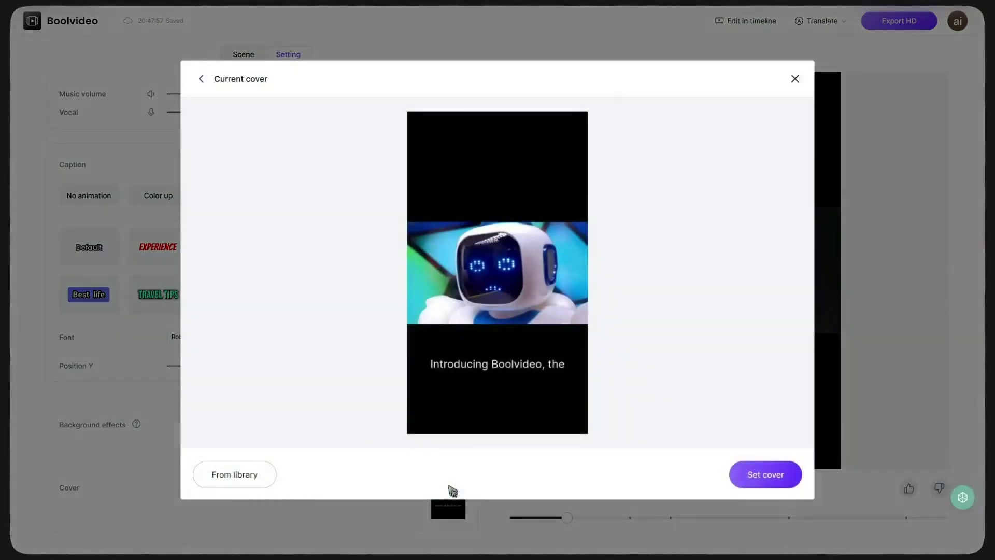
click(241, 476)
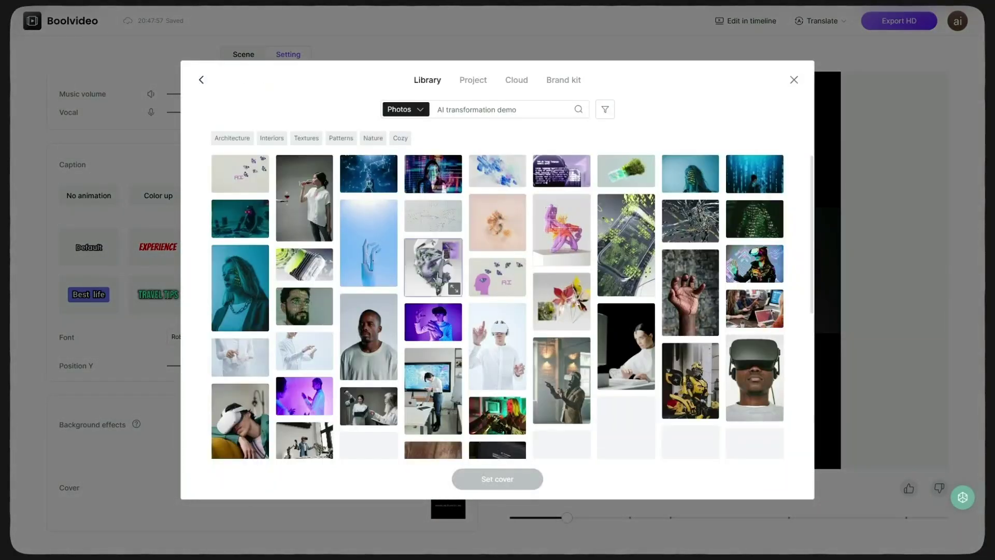
click(755, 174)
click(499, 481)
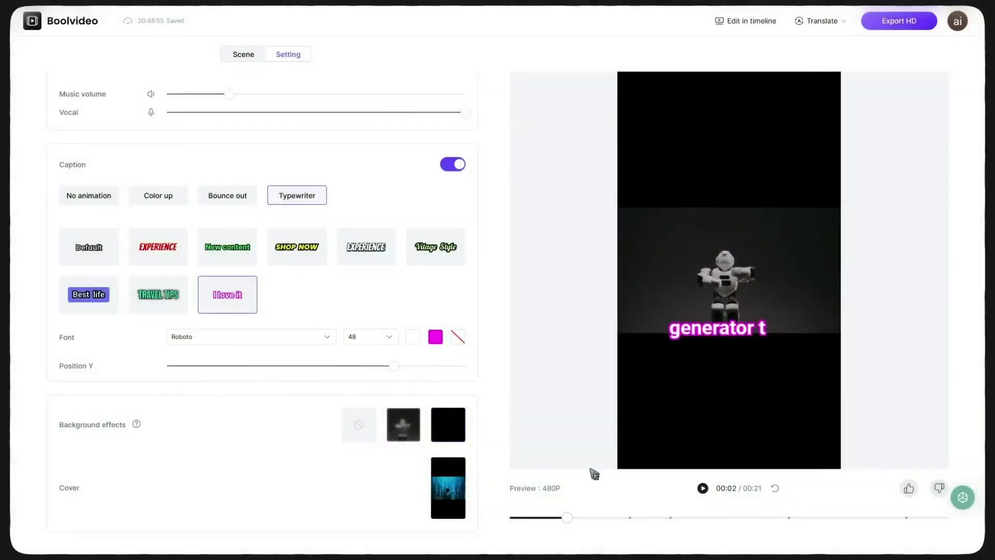
Open the project in the timeline editor and scrub the playhead to around 15 seconds
click(738, 27)
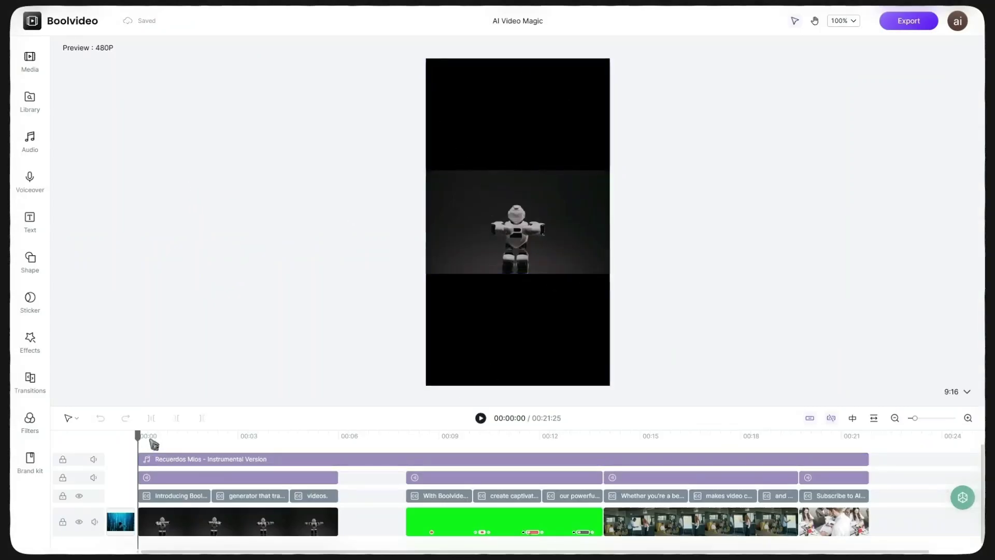
drag(154, 444, 866, 445)
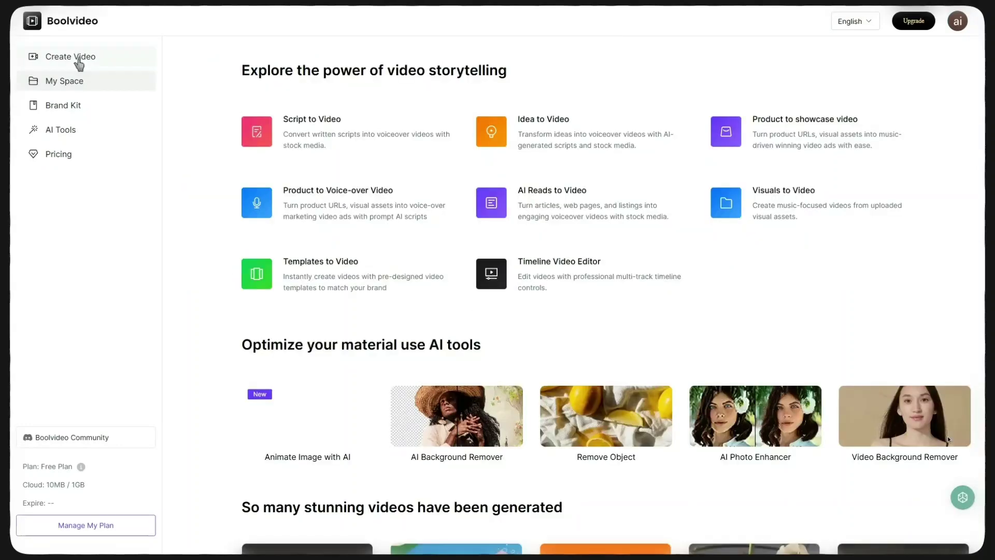
Start a Script to Video project with the AI video product script at 9:16 portrait
click(249, 125)
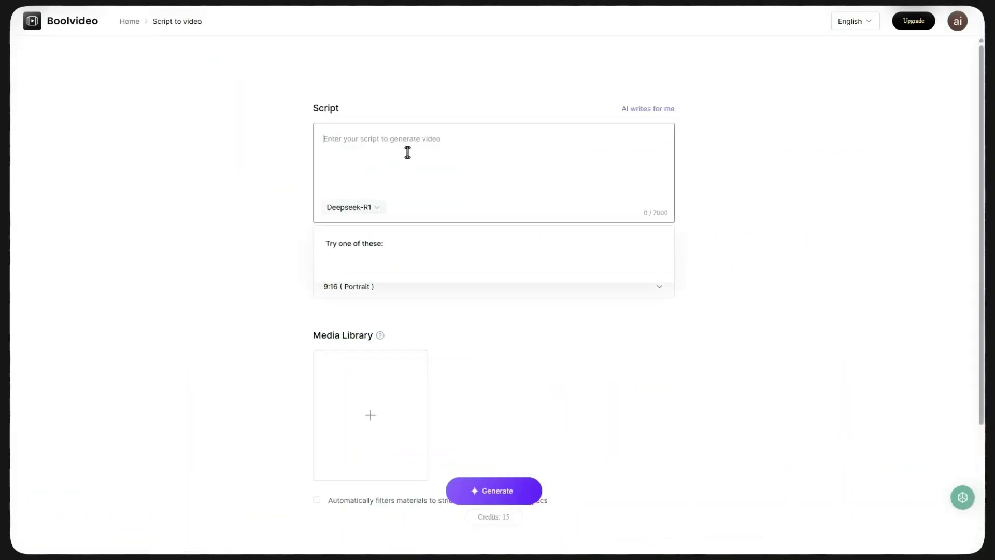
key(ctrl+v)
click(393, 287)
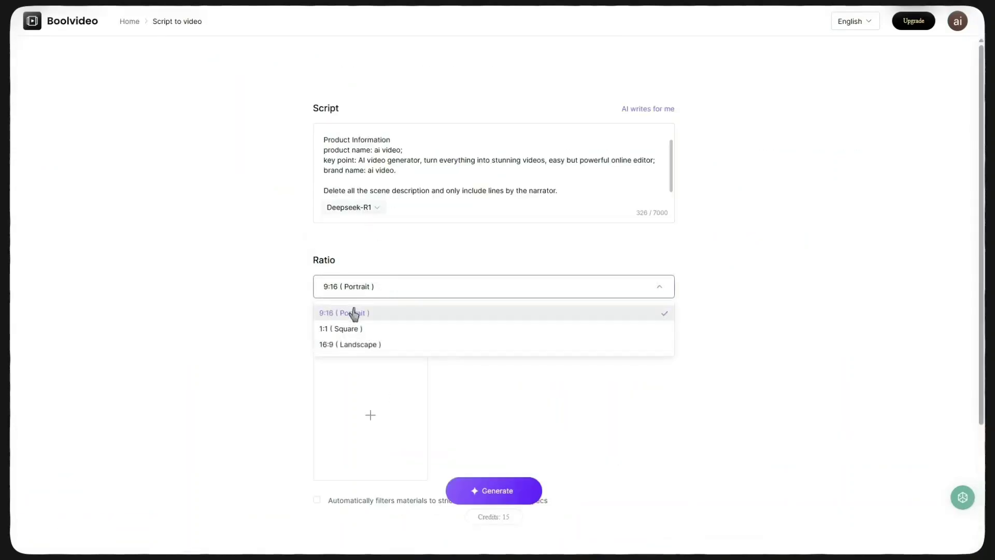
click(351, 314)
Add the ai border image folder as media and generate the four-scene video
click(367, 405)
click(263, 253)
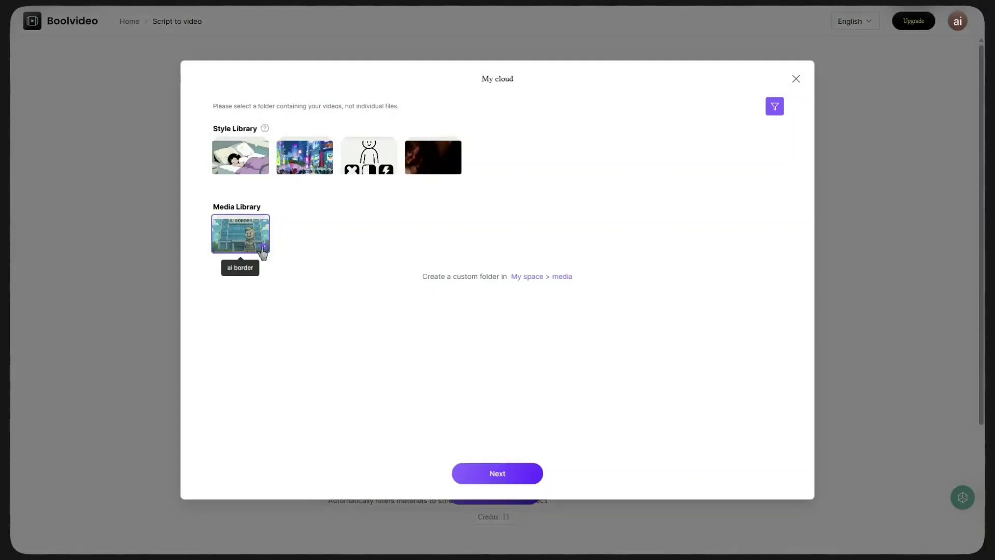
click(496, 474)
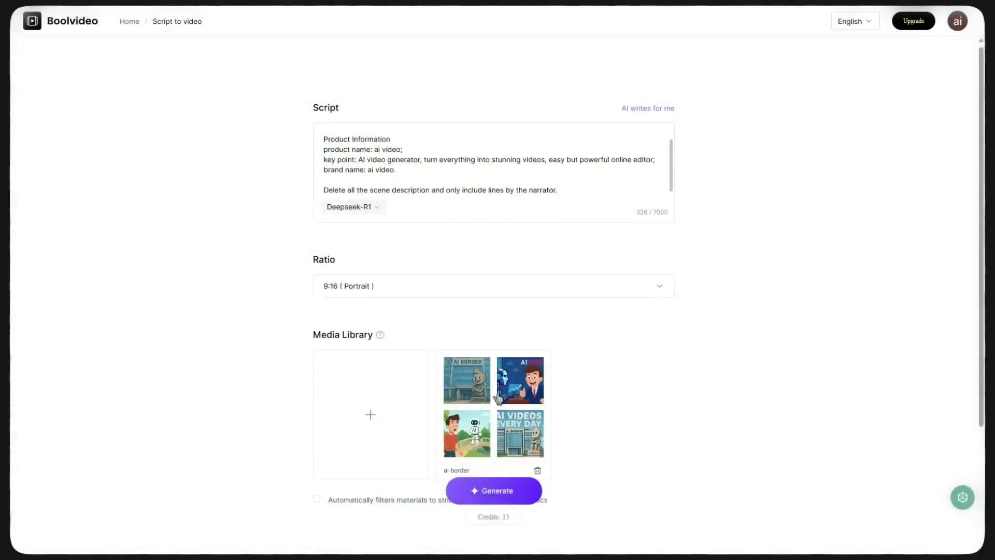
scroll(493, 259, down, 2)
click(495, 488)
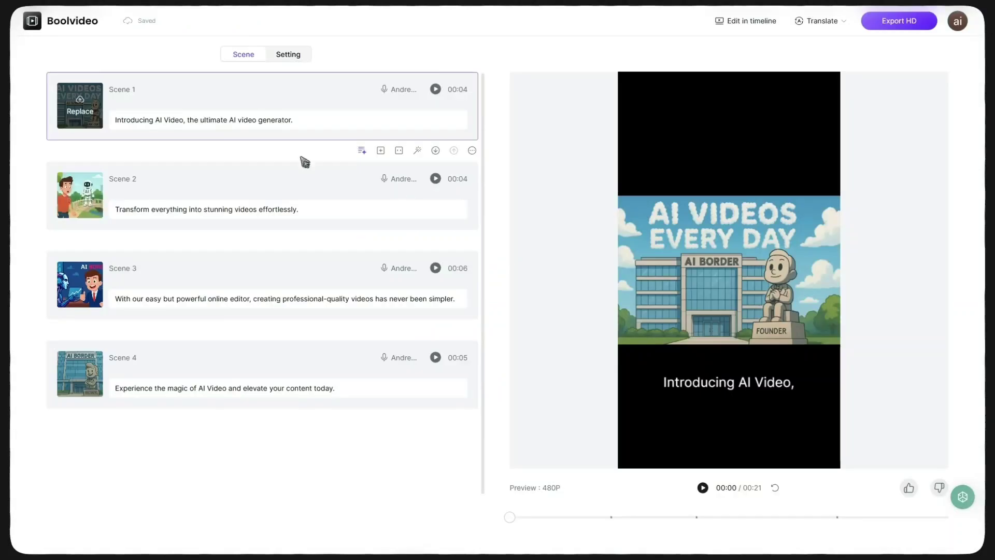
Leave Scene 1's voice unchanged and apply the dark red EXPERIENCE caption style to the video
click(401, 92)
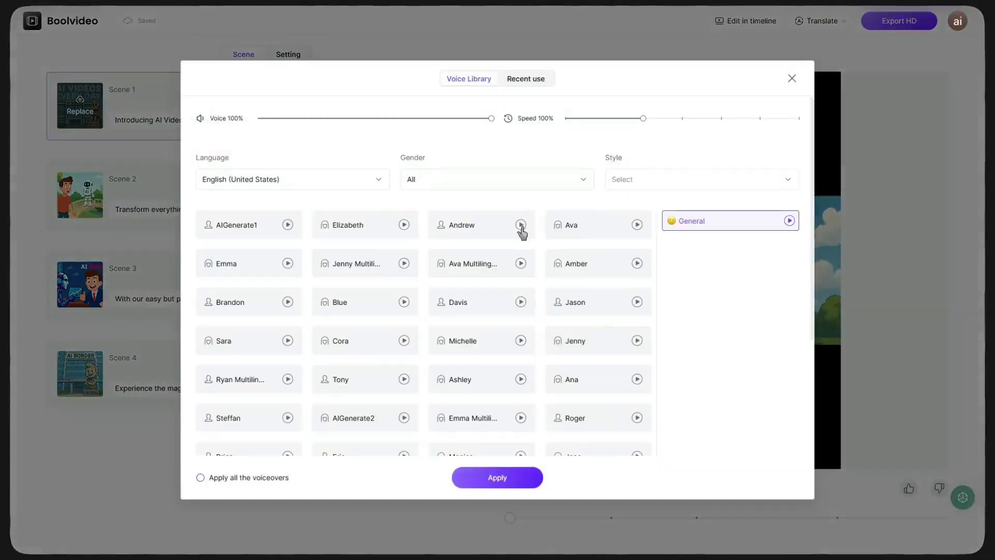
key(Escape)
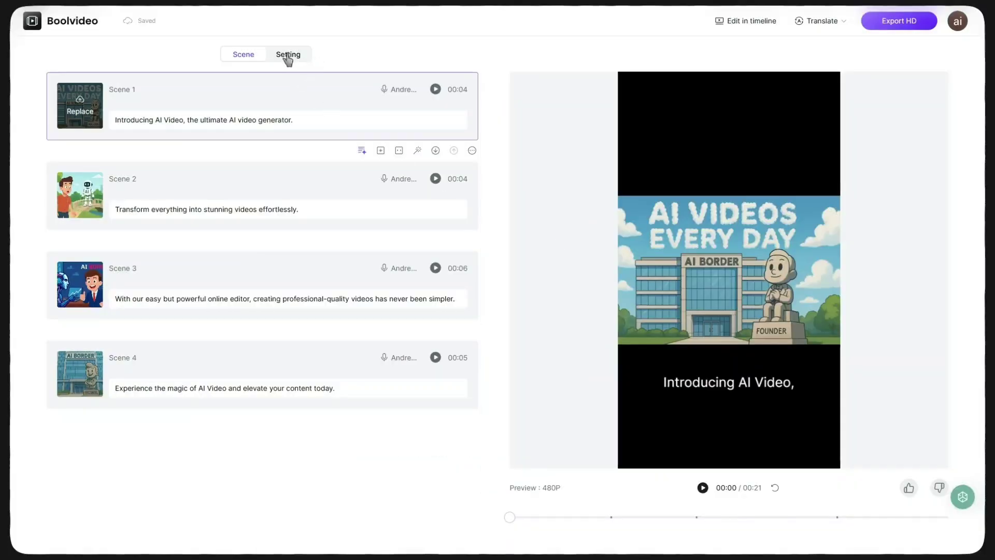
click(290, 56)
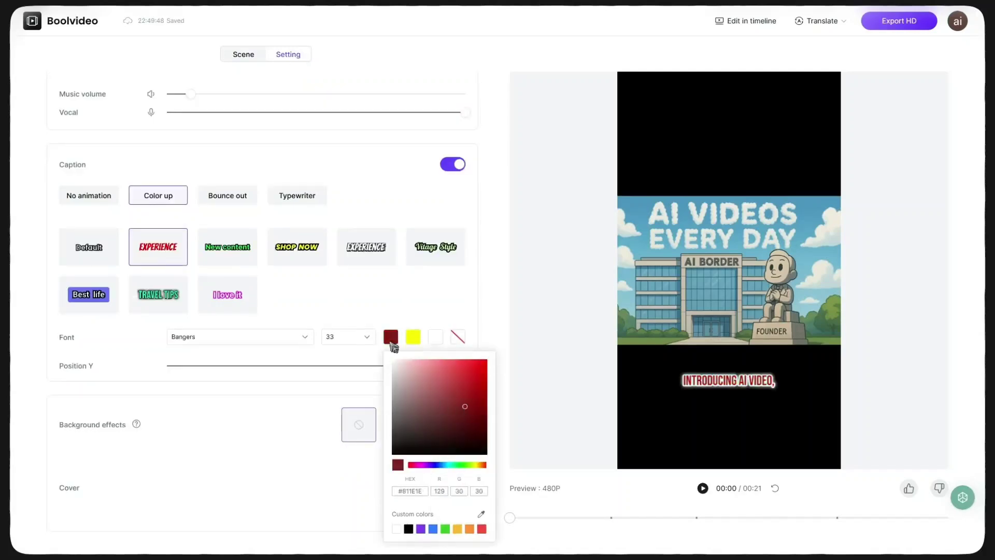
click(235, 337)
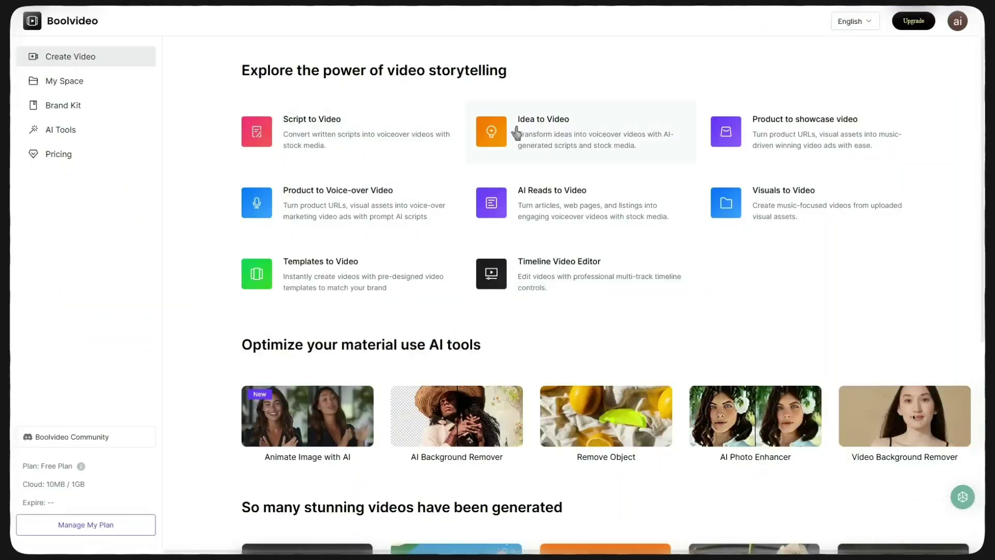
Start an Idea to Video project at 30 s duration with English (United States) narration
click(544, 124)
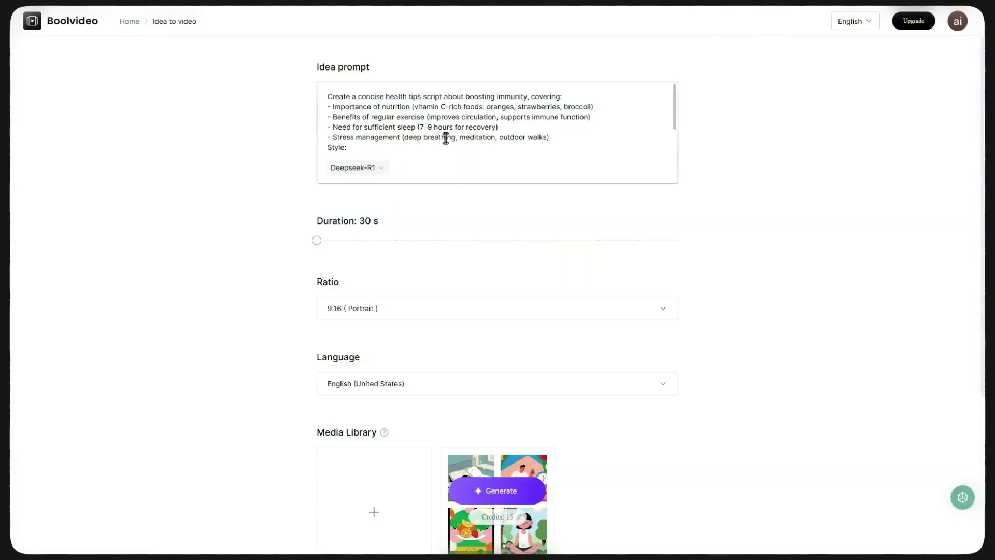
scroll(446, 139, down, 5)
scroll(339, 249, up, 1)
click(351, 244)
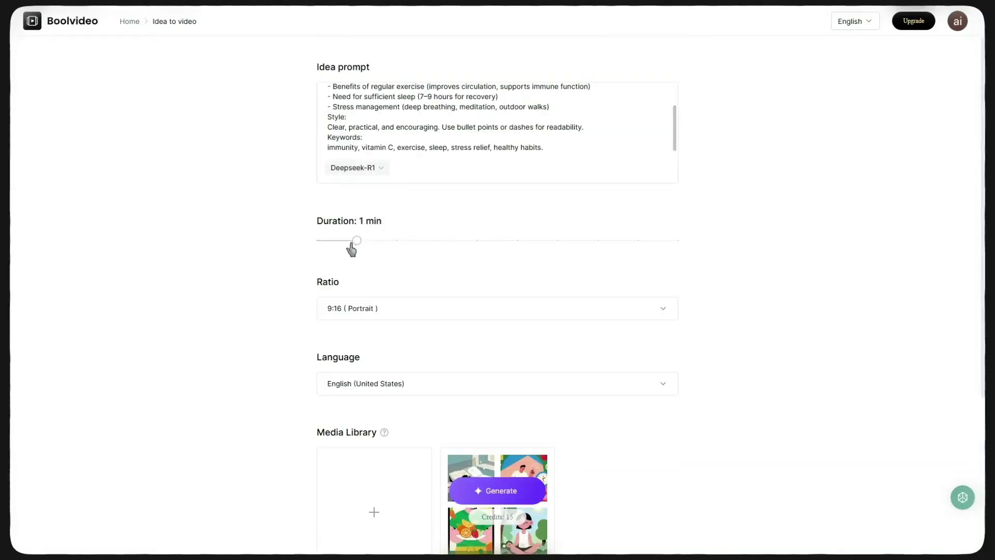
drag(351, 243, 317, 243)
scroll(400, 253, down, 3)
click(366, 235)
click(369, 306)
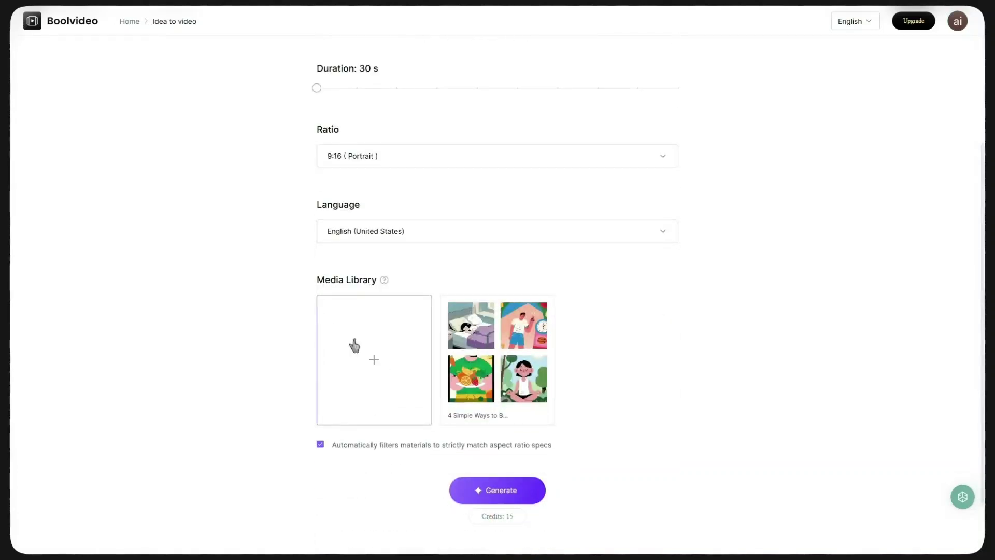
Add the illustrated style library folder from cloud storage as media and generate the video
click(368, 351)
click(261, 247)
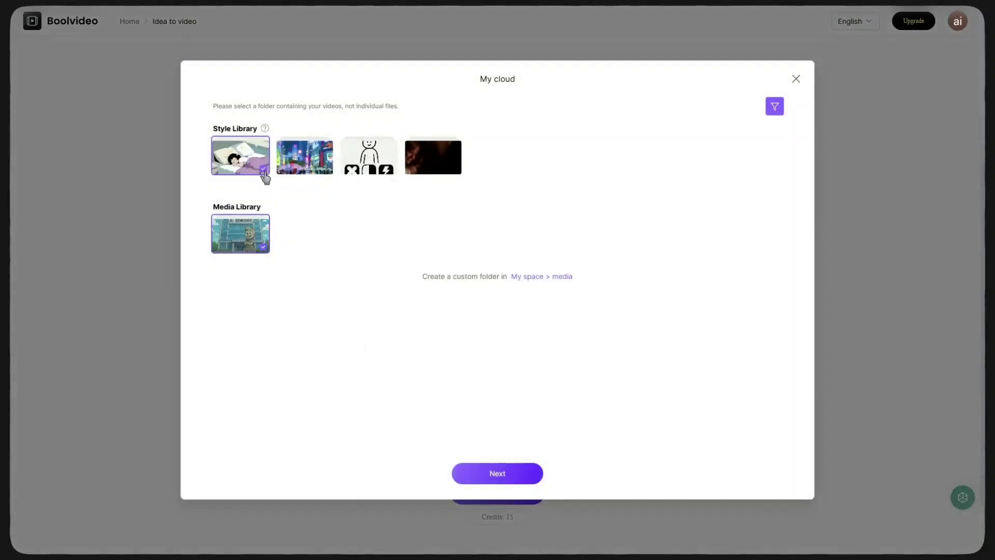
click(498, 473)
click(499, 499)
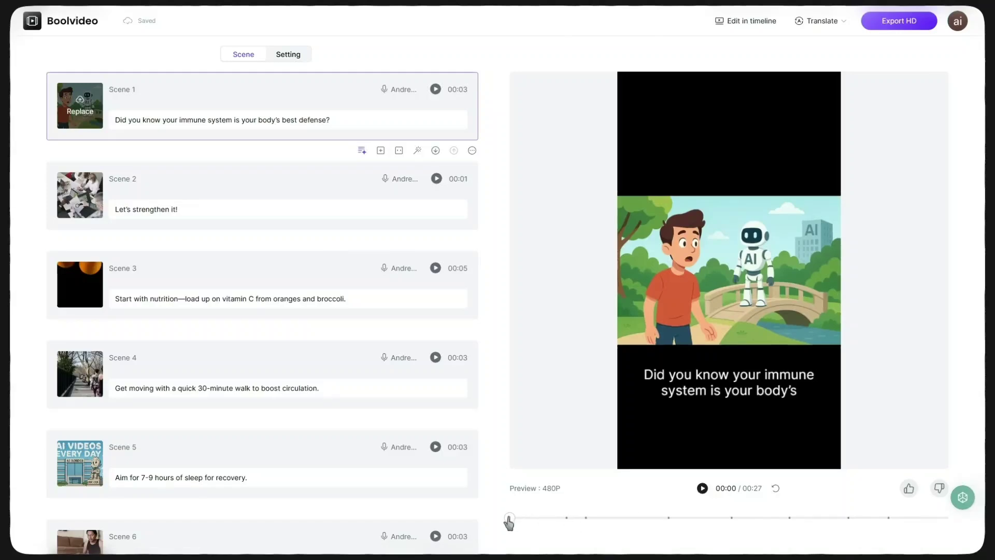
Preview a later part of the health video and view its music and caption settings
drag(509, 518, 547, 534)
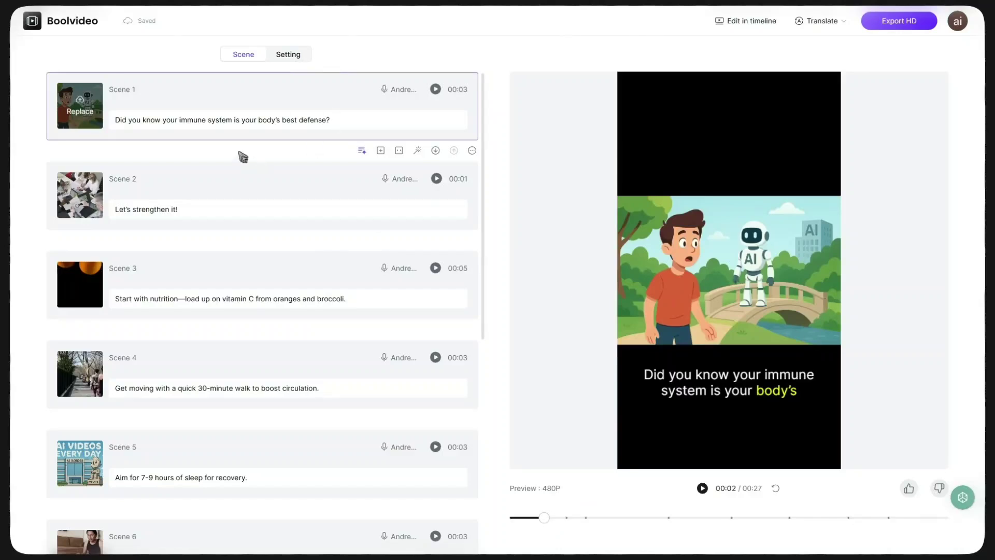
click(287, 55)
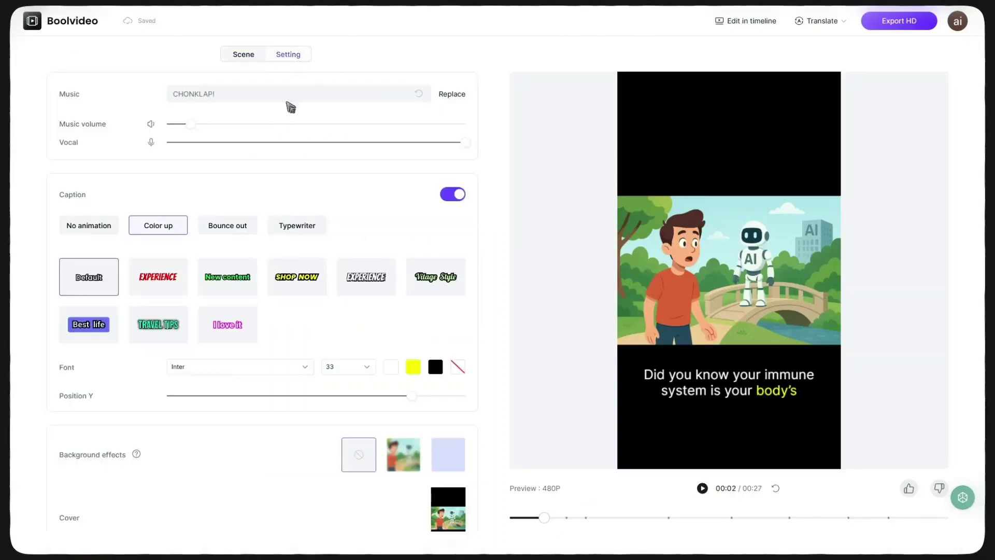